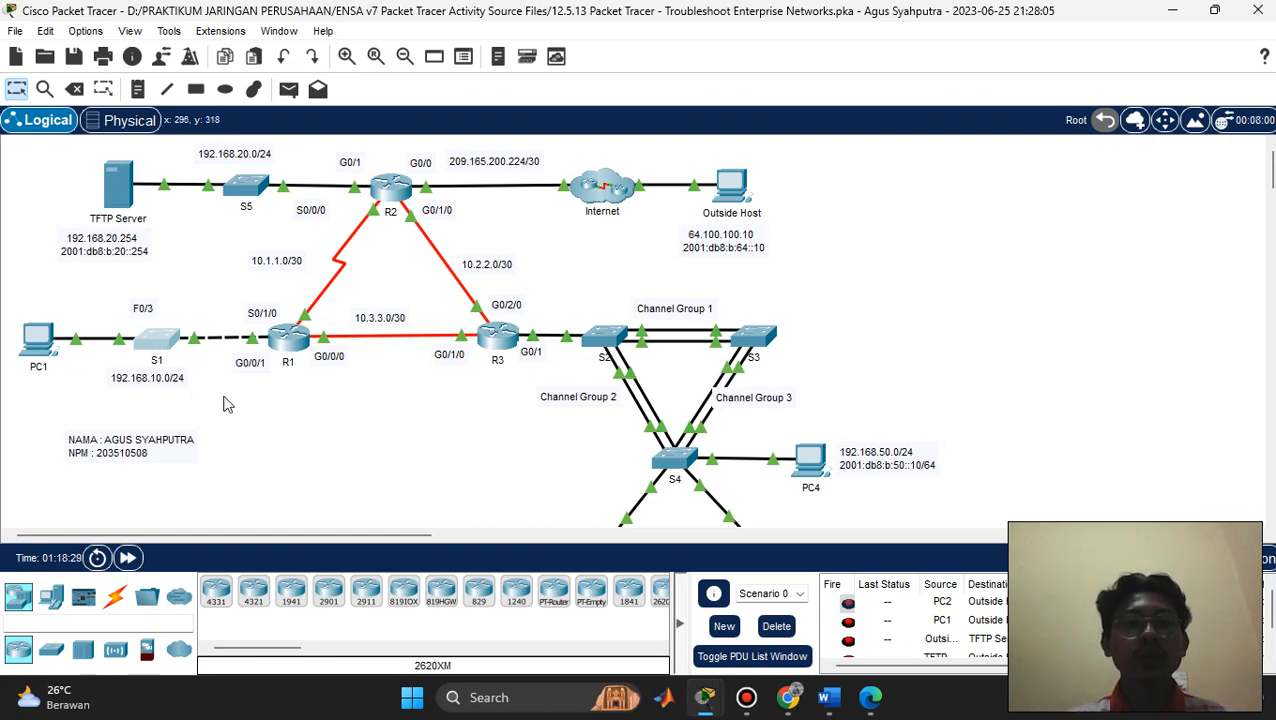
Review switch S1's CLI history for the port security commands on F0/3 and the VLAN access and PortFast commands on G0/1
click(161, 344)
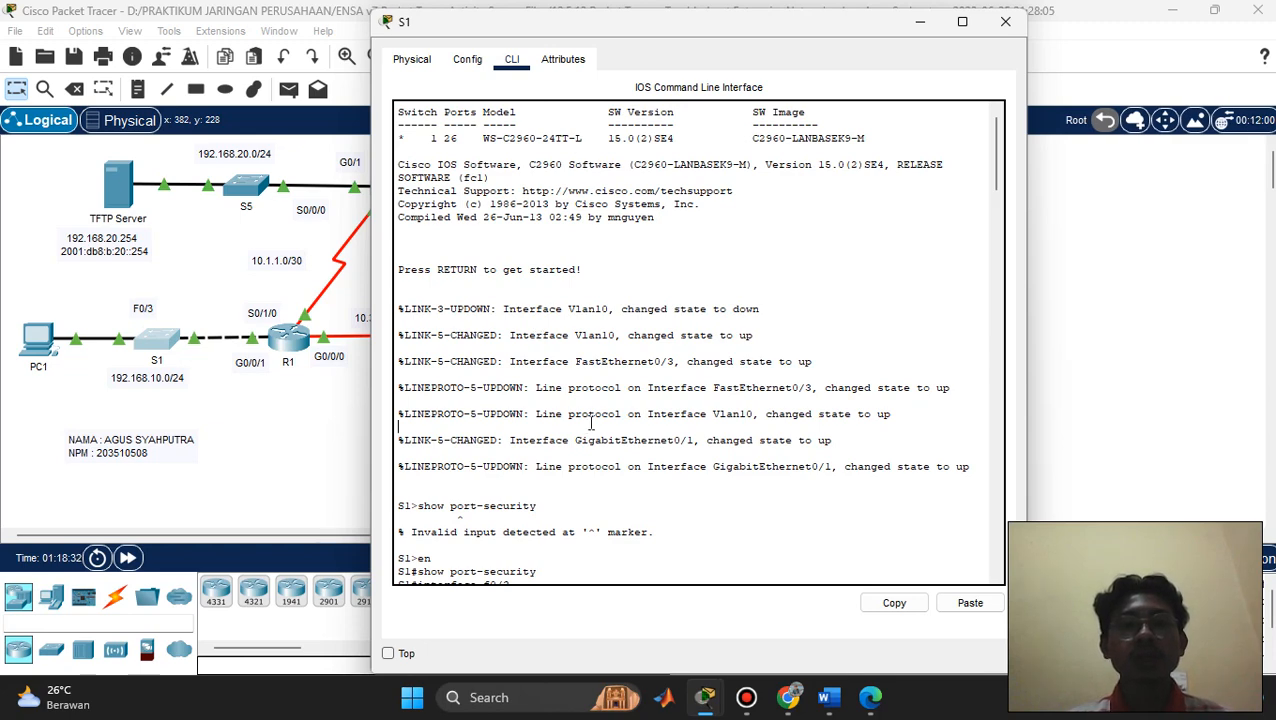
scroll(589, 425, down, 10)
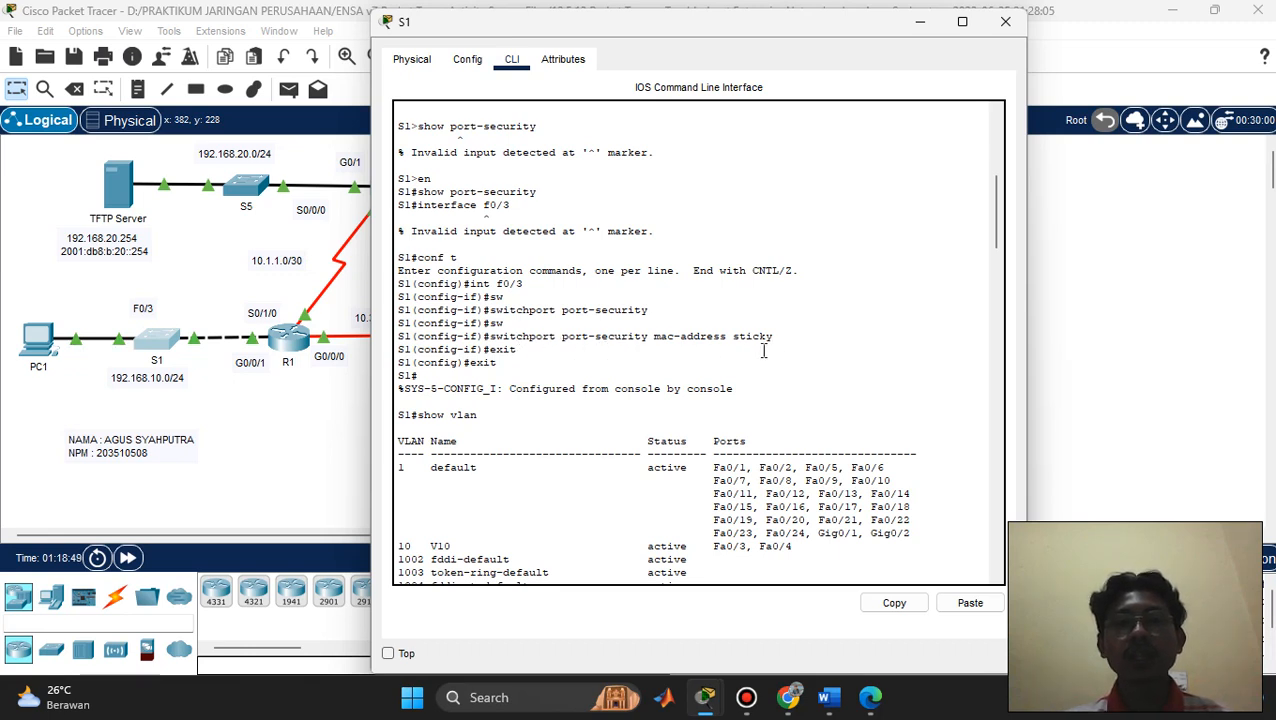
scroll(555, 376, down, 3)
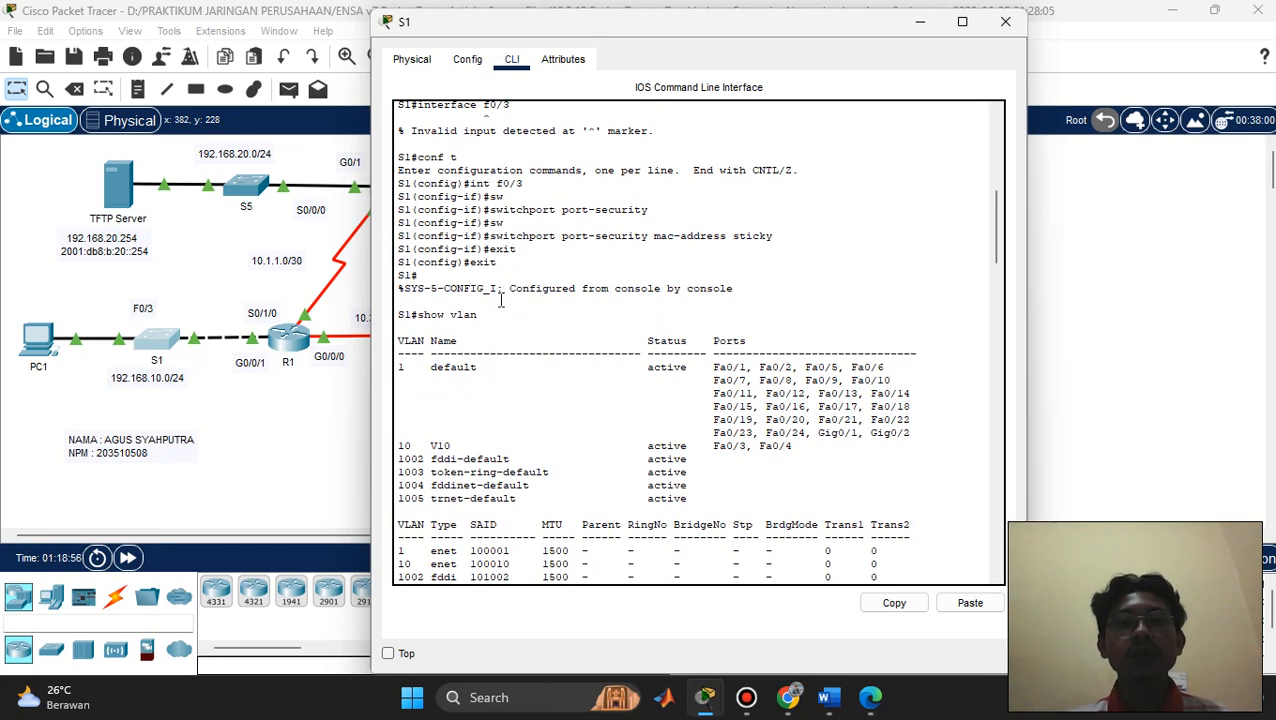
scroll(500, 300, down, 2)
scroll(501, 300, up, 2)
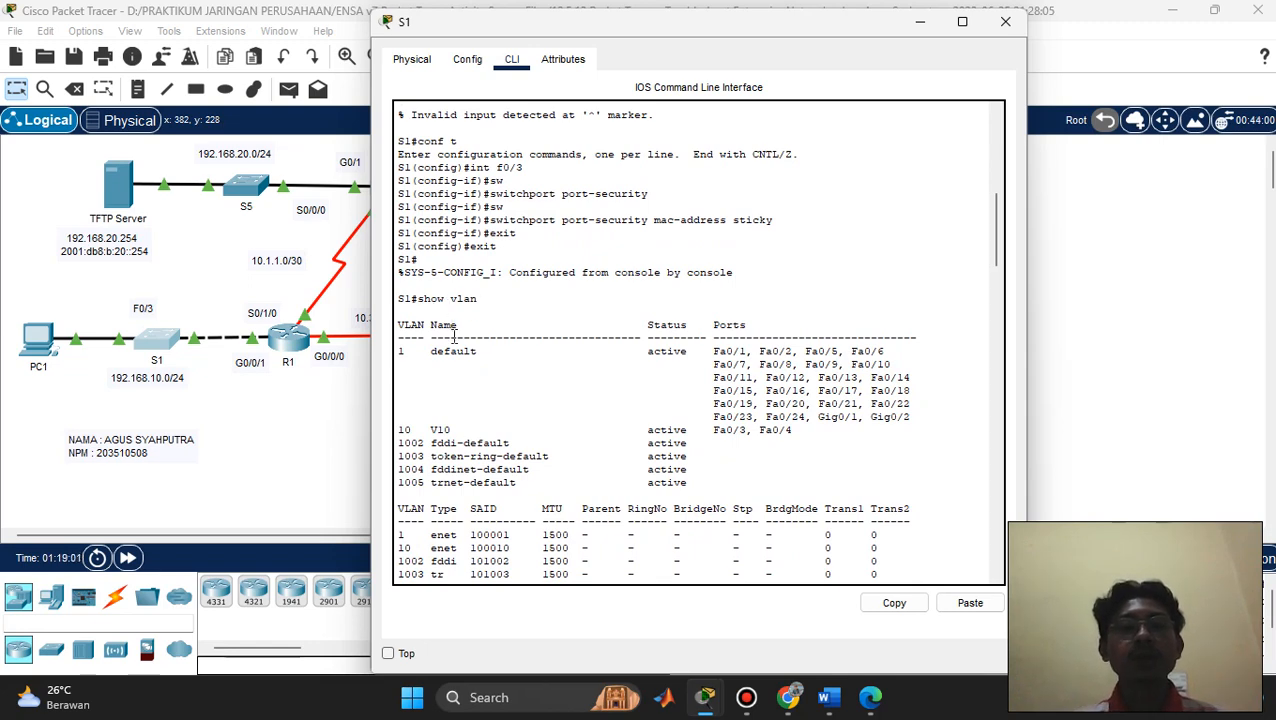
scroll(452, 330, down, 2)
scroll(453, 336, down, 3)
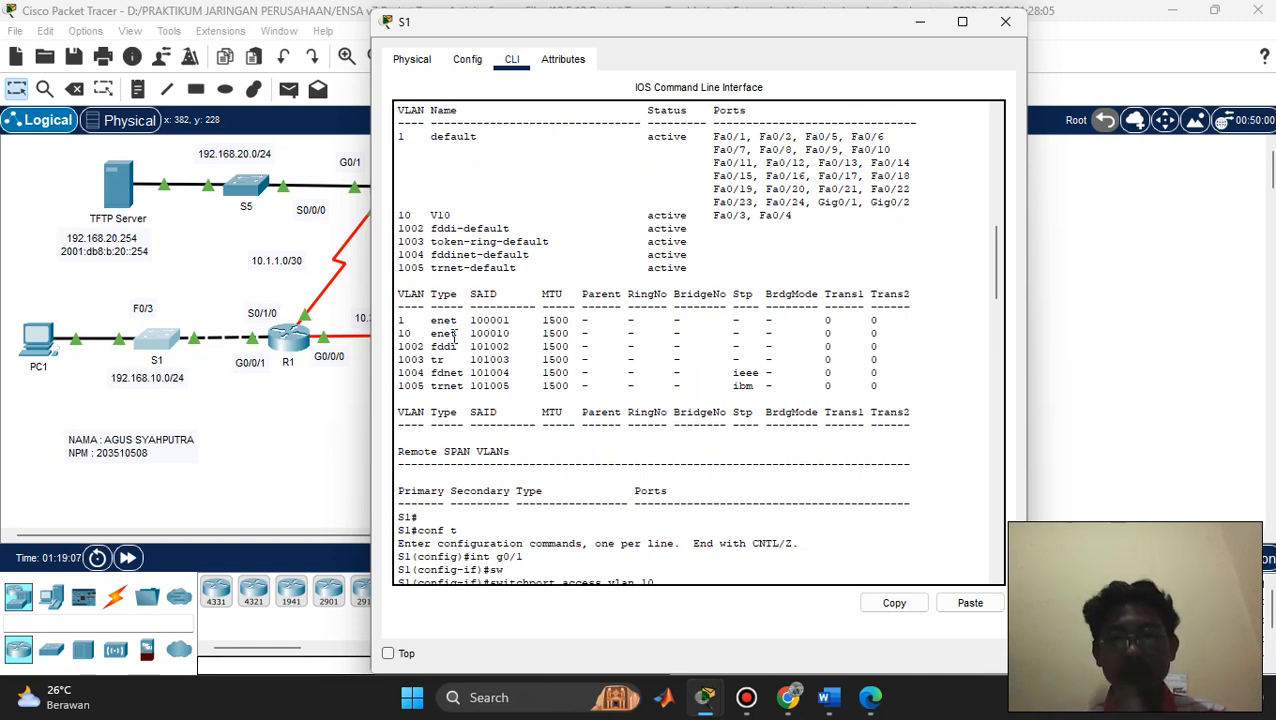
scroll(511, 359, down, 5)
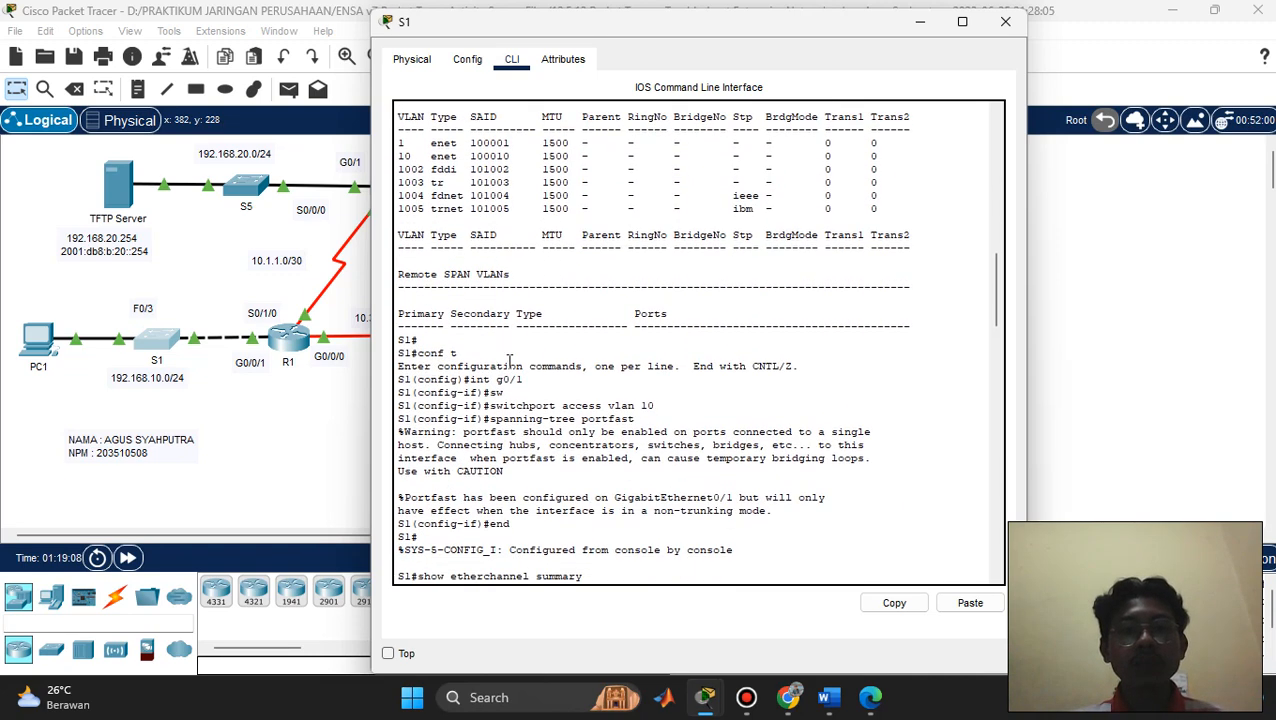
scroll(532, 377, down, 3)
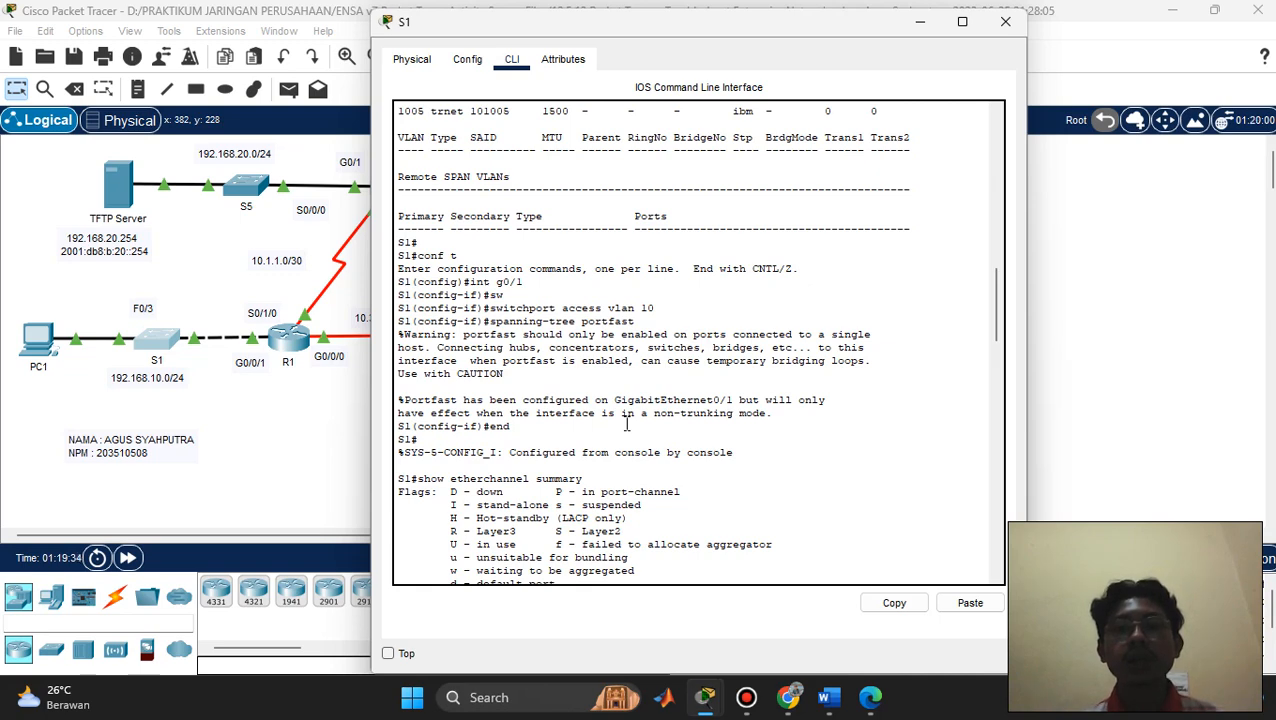
click(920, 21)
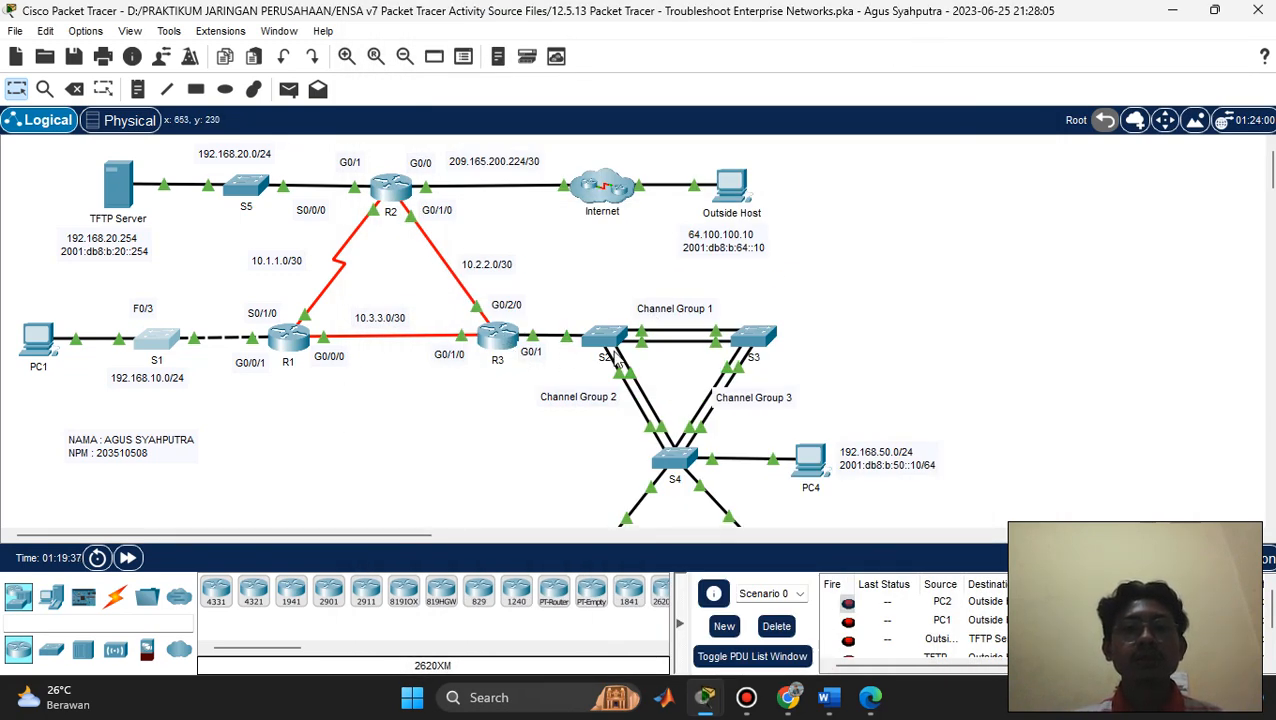
Review switch S3's CLI history for the channel group commands on F0/1-2 and the interface trunk output
click(755, 338)
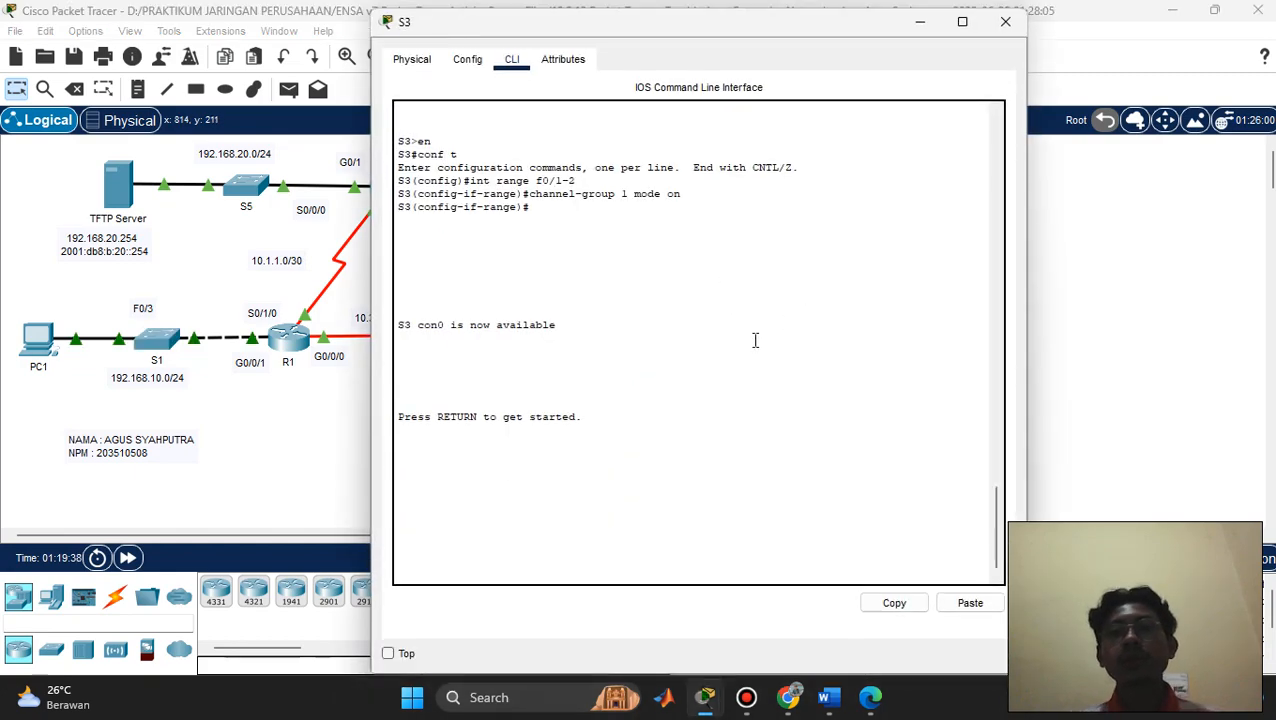
scroll(600, 263, up, 15)
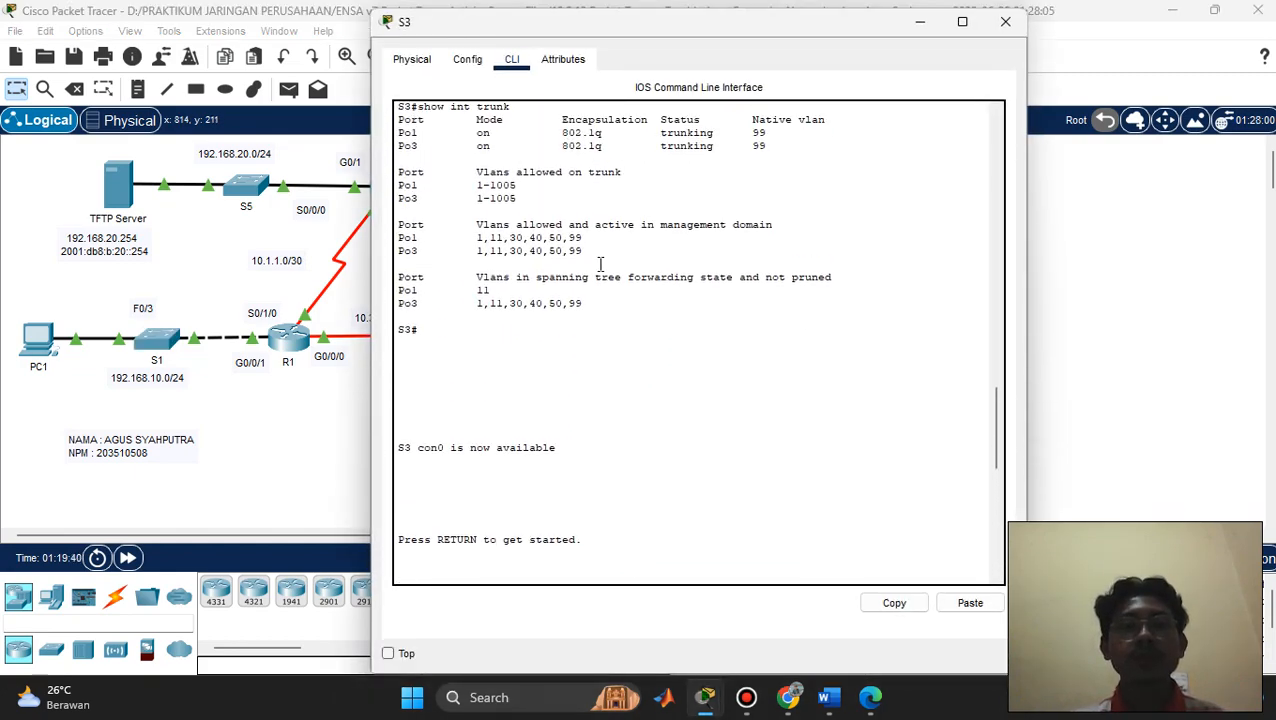
scroll(600, 263, up, 20)
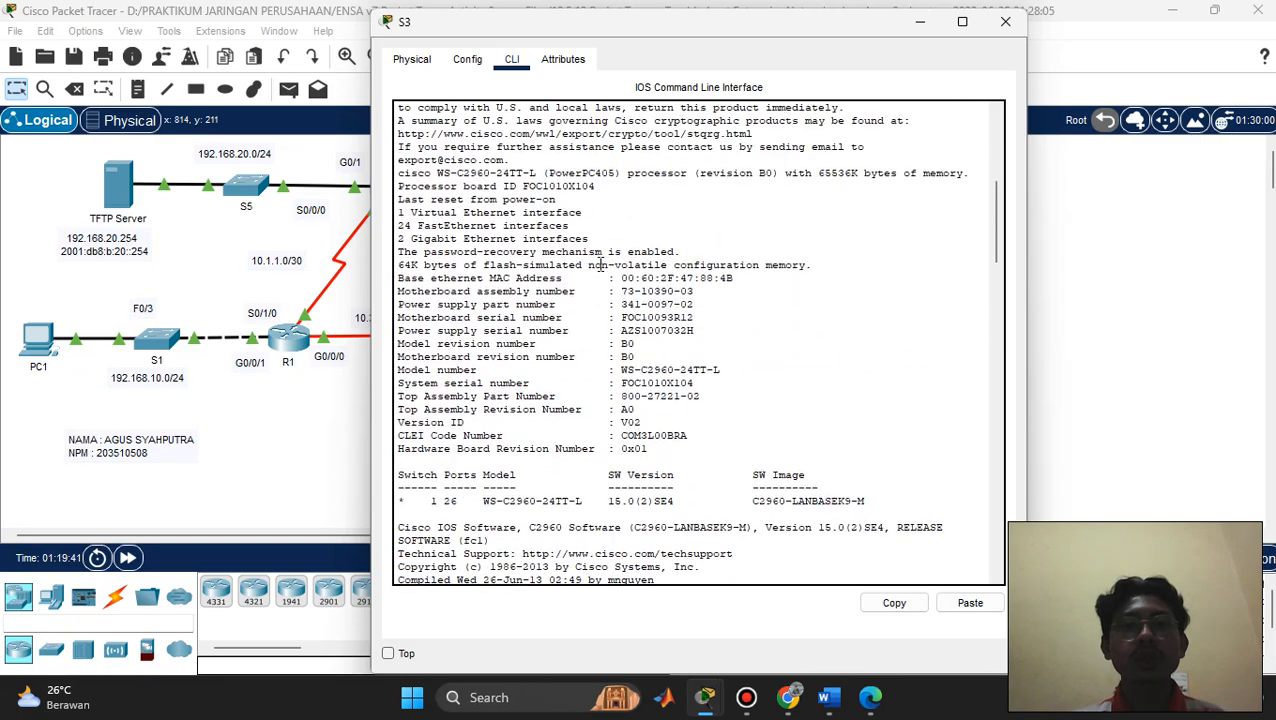
scroll(600, 263, up, 10)
scroll(600, 263, down, 16)
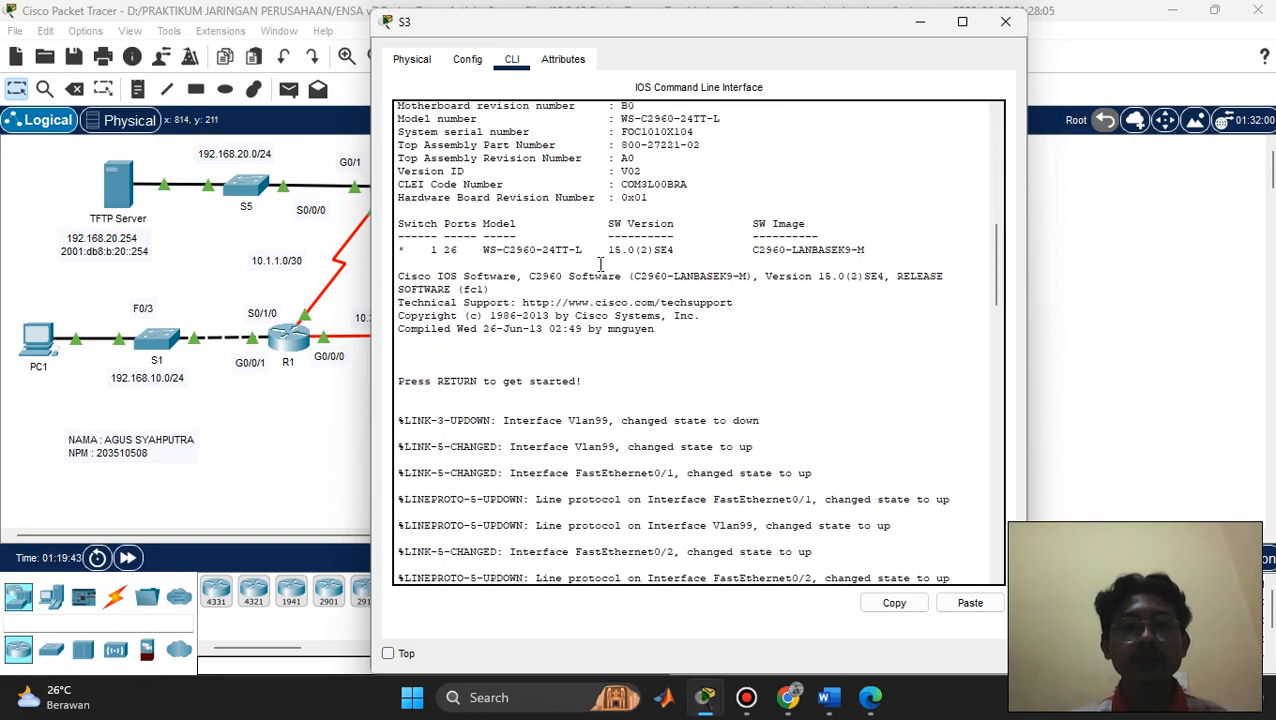
scroll(600, 263, down, 15)
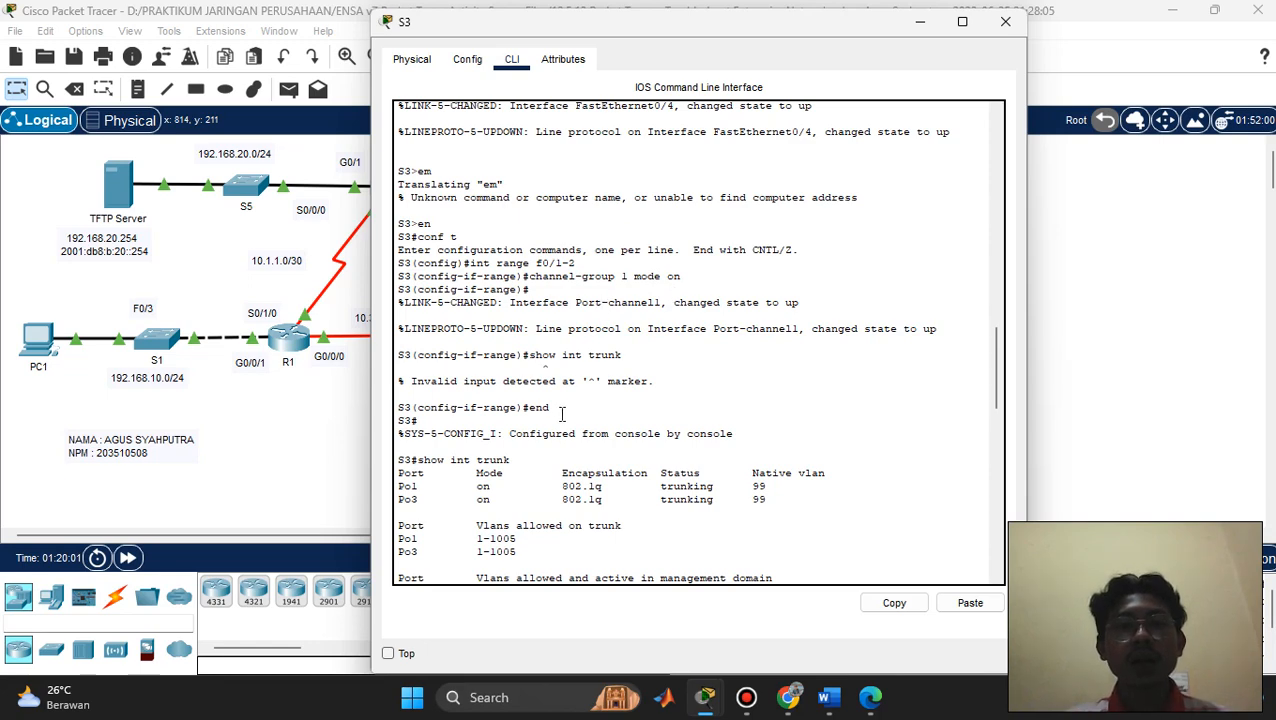
scroll(634, 313, down, 2)
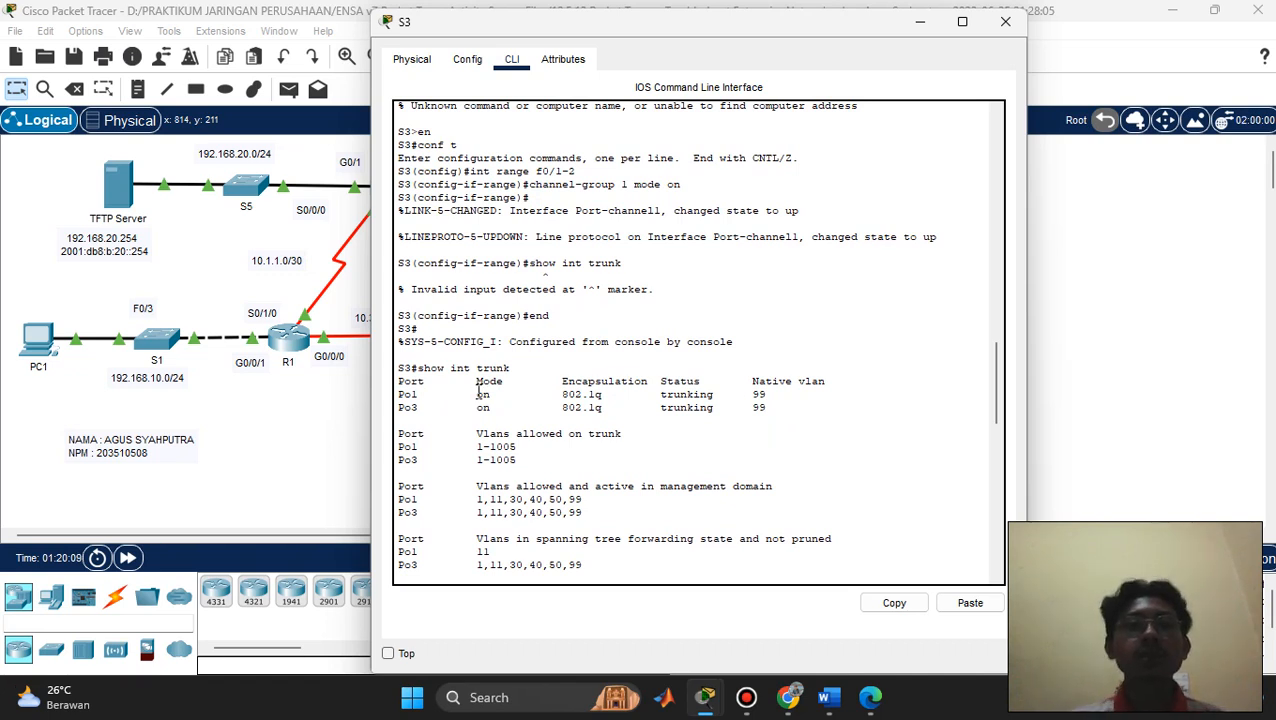
click(930, 27)
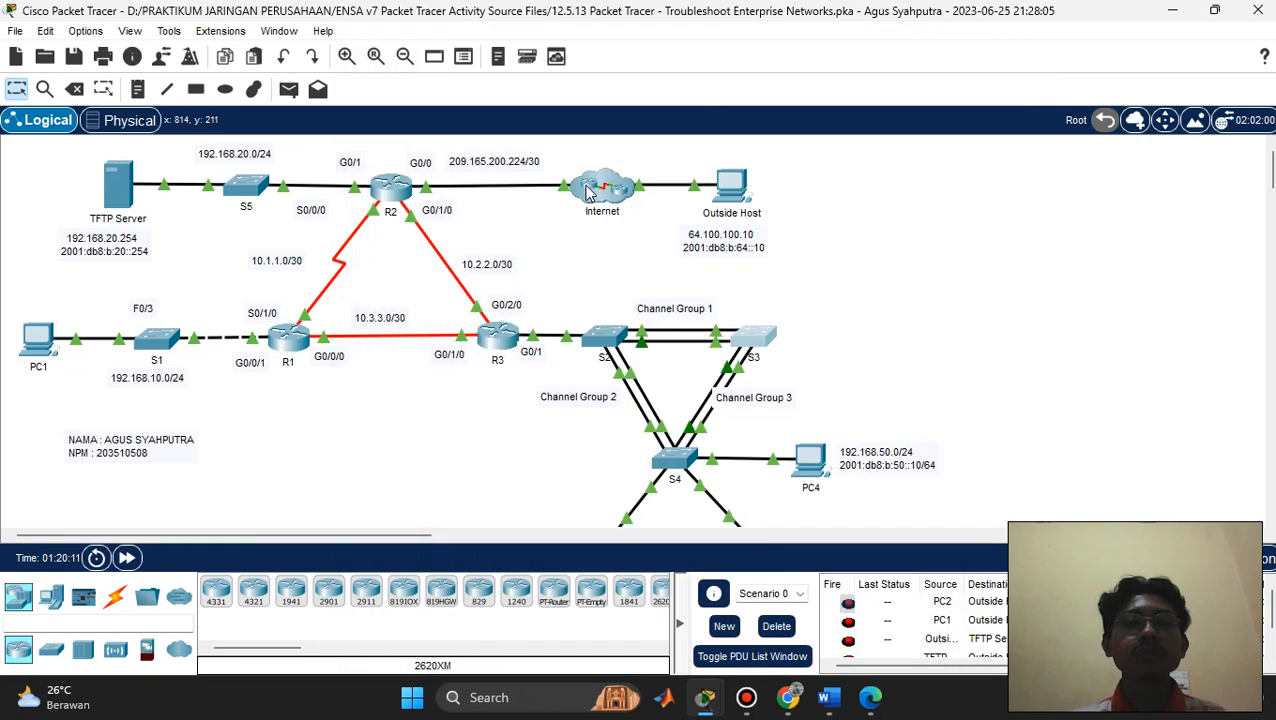
Review switch S2's CLI history for the native VLAN commands on G0/1 and the spanning-tree root primary command
click(605, 340)
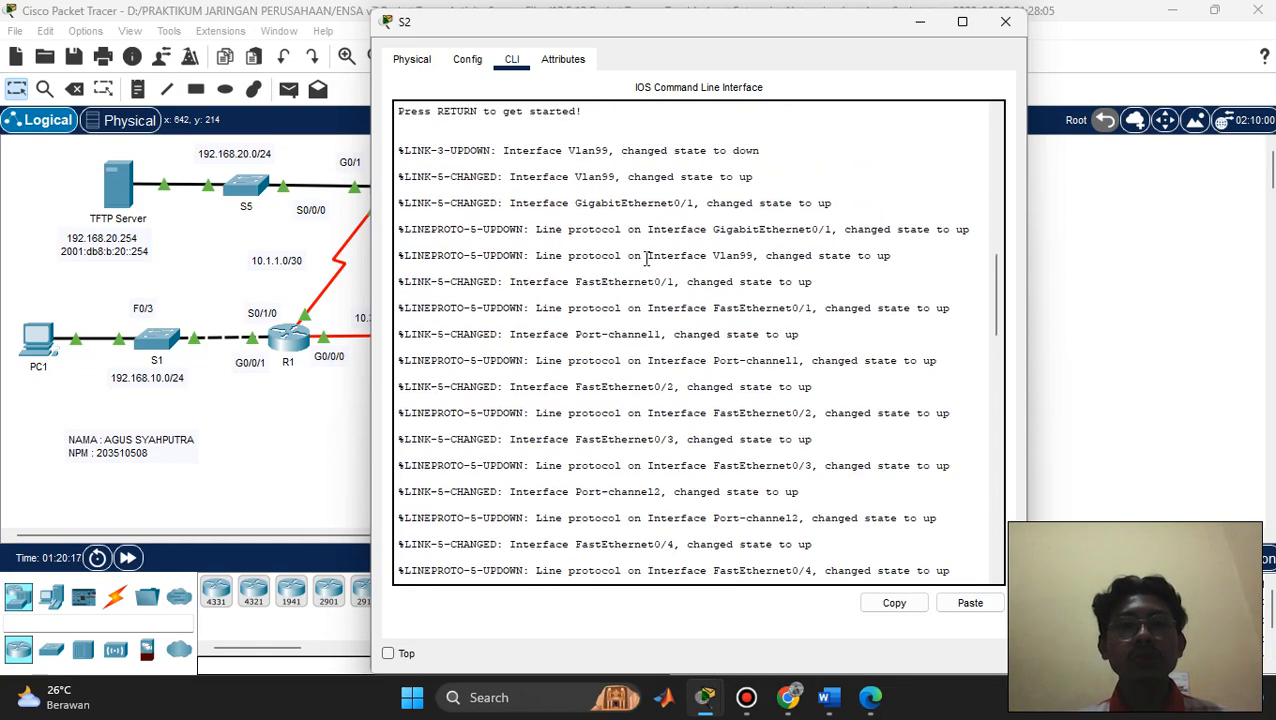
scroll(647, 259, up, 1)
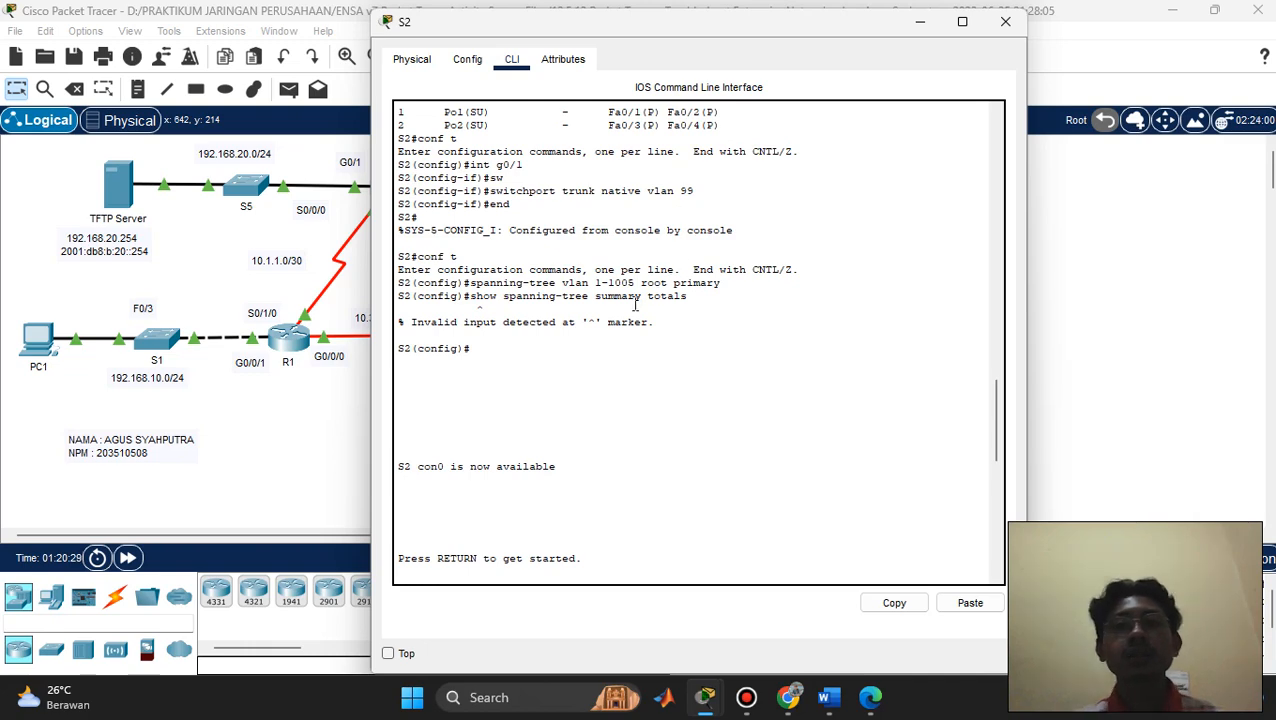
scroll(594, 311, down, 10)
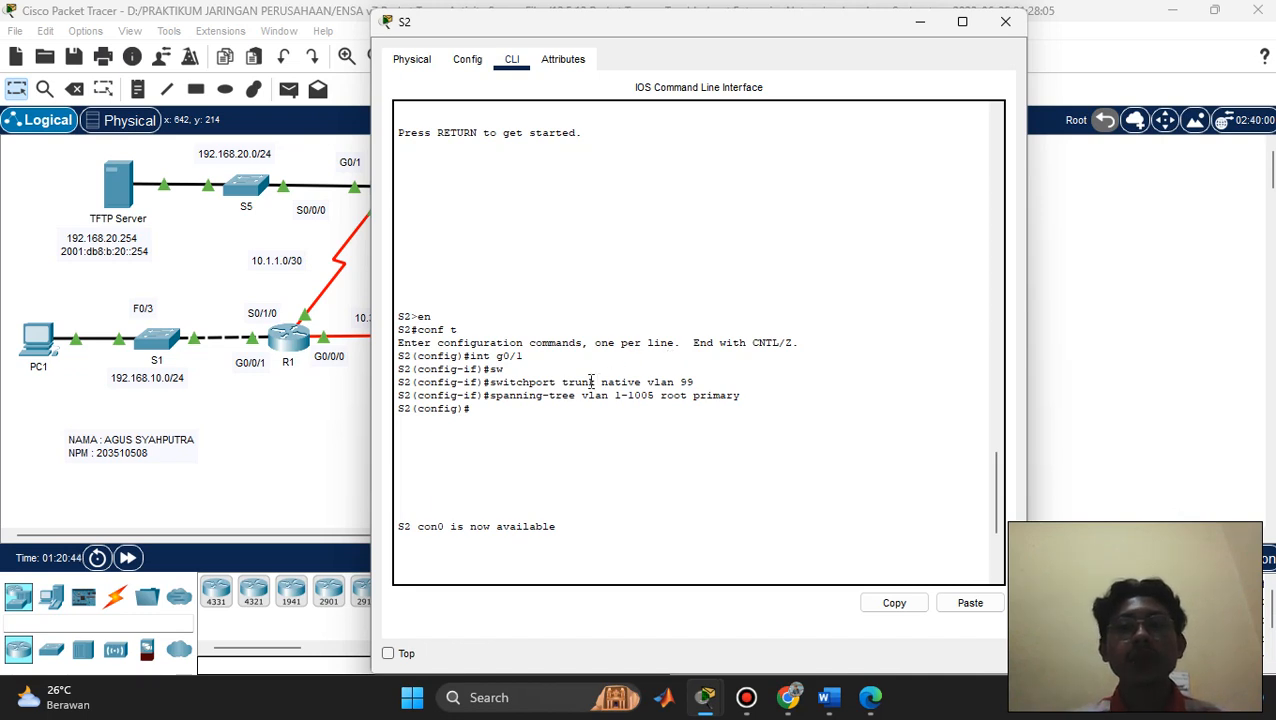
scroll(660, 372, up, 5)
scroll(660, 374, down, 3)
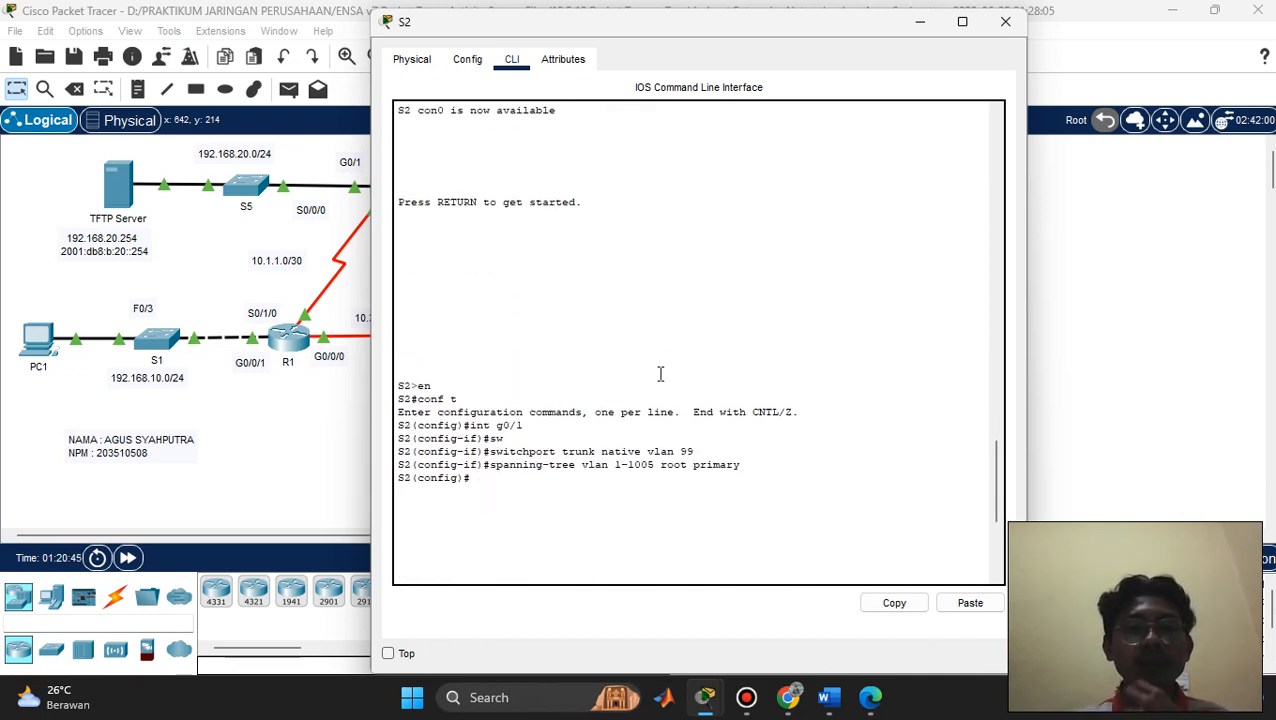
scroll(660, 374, up, 1)
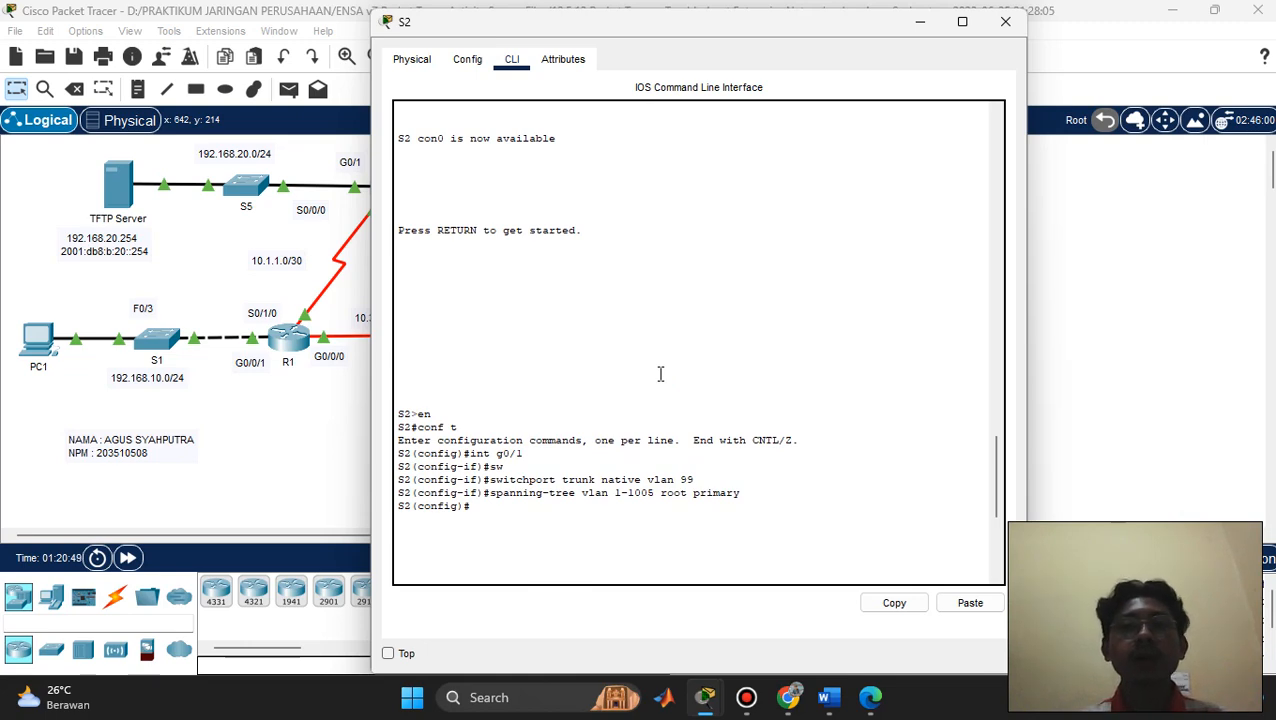
scroll(648, 358, up, 10)
scroll(646, 358, down, 1)
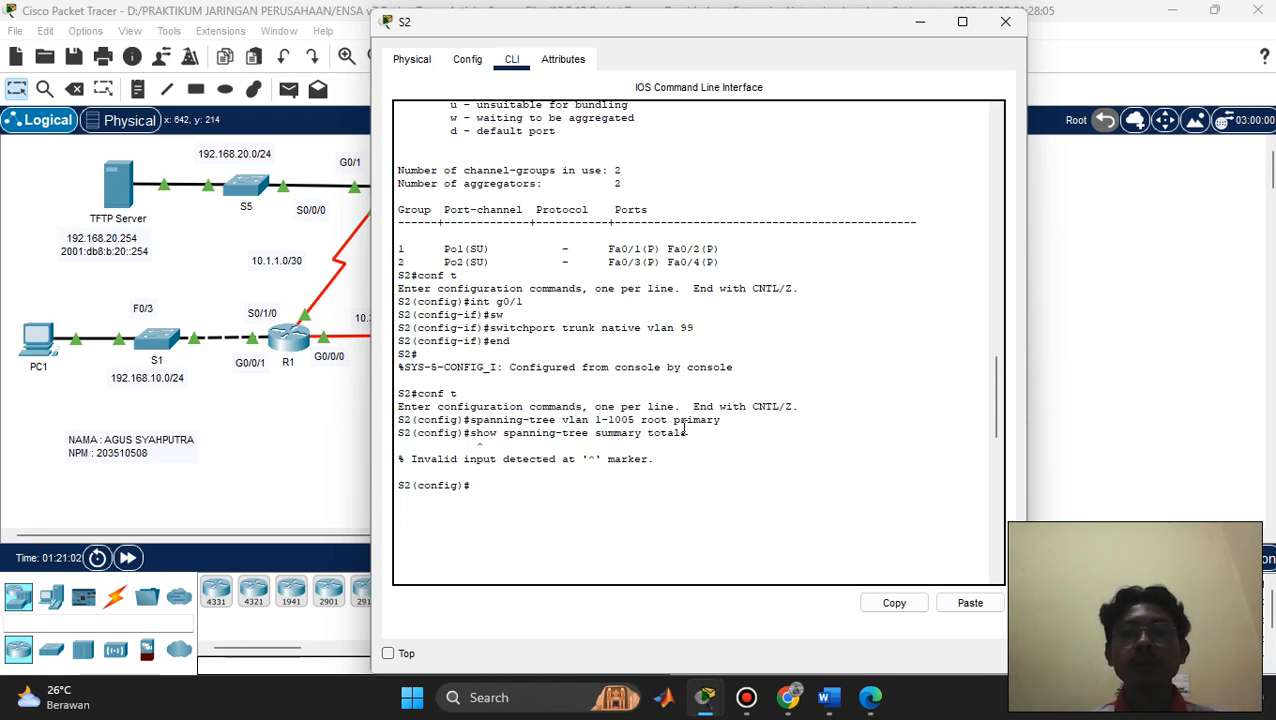
click(920, 22)
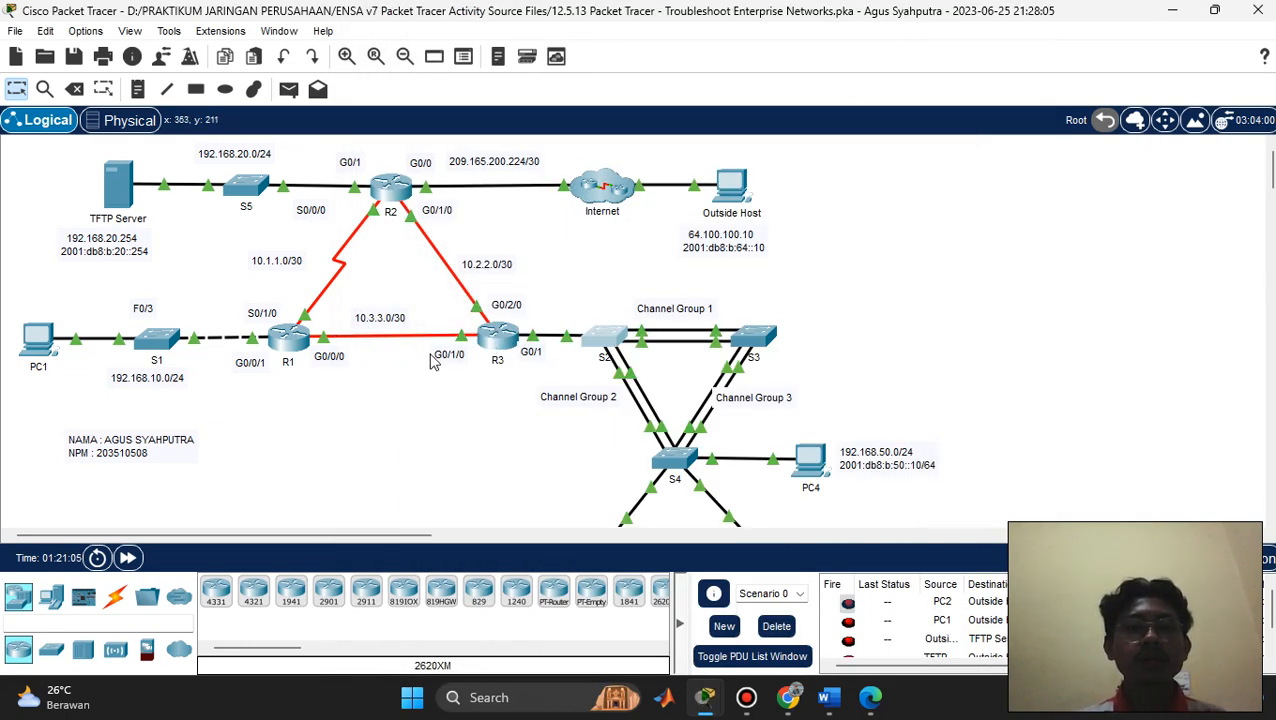
Examine the subinterface and interface settings in the running configuration shown in router R3's CLI history
click(498, 338)
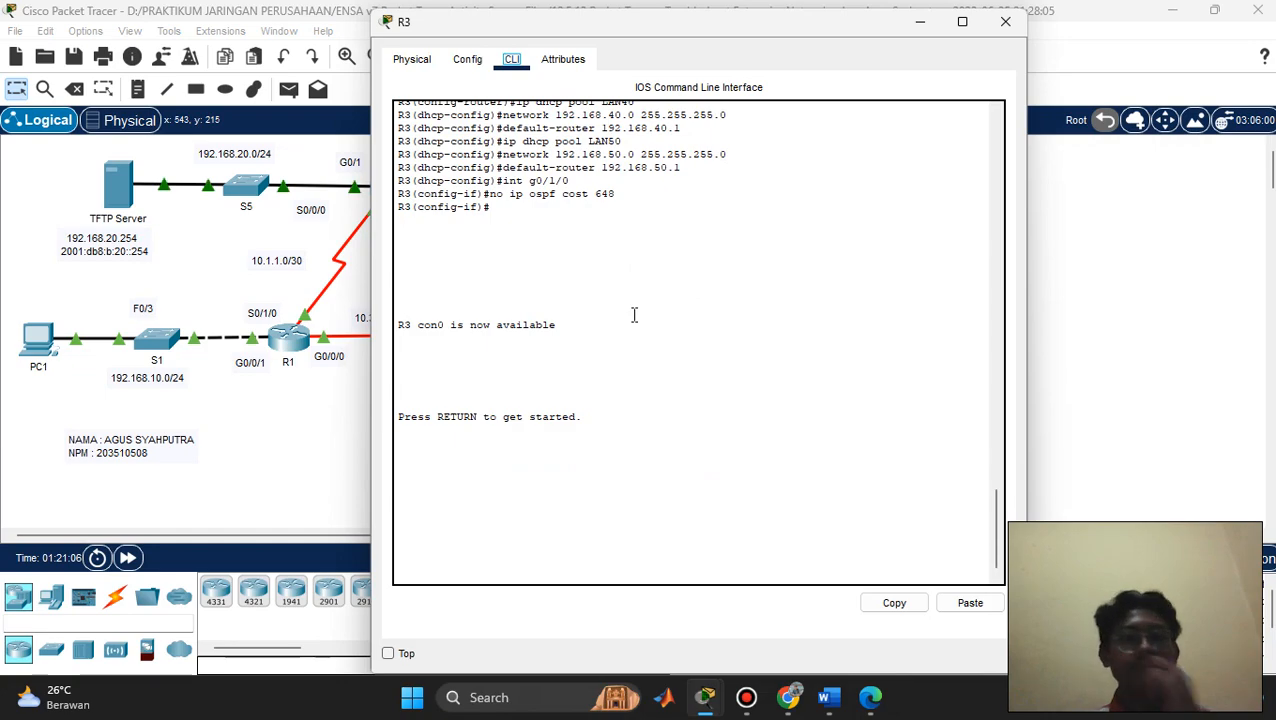
scroll(634, 315, up, 15)
scroll(634, 315, up, 20)
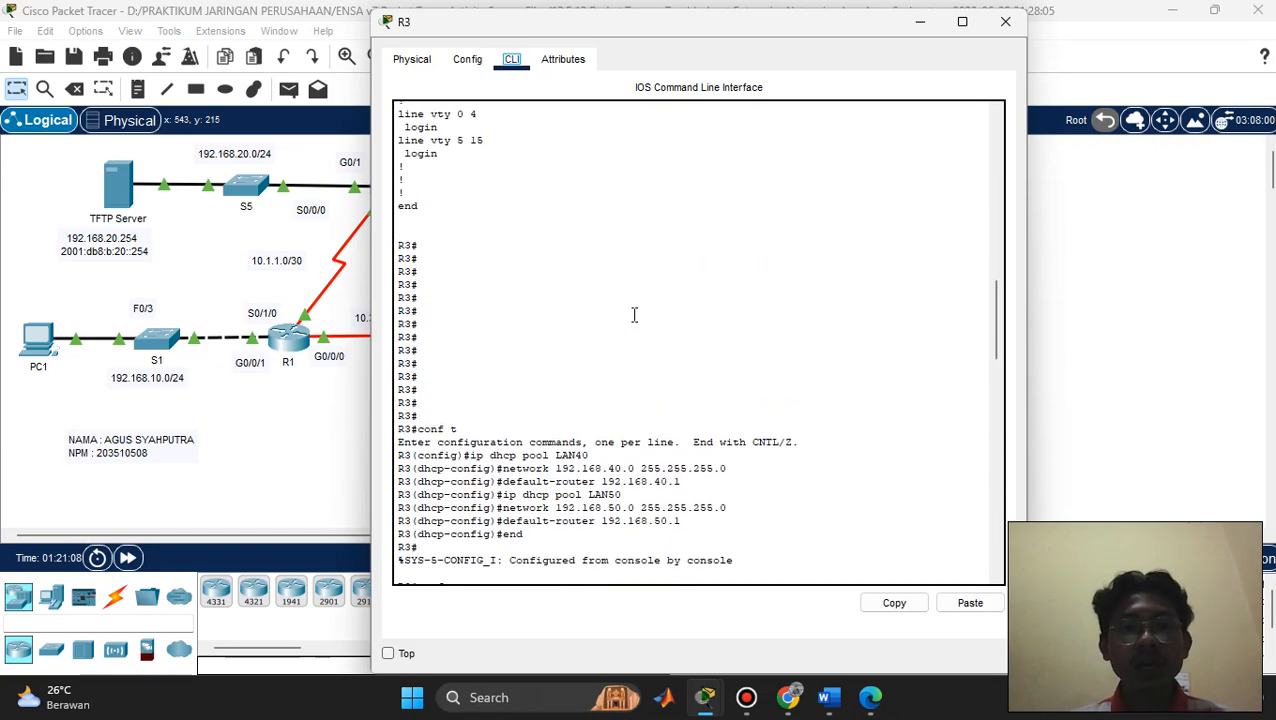
scroll(634, 315, up, 2)
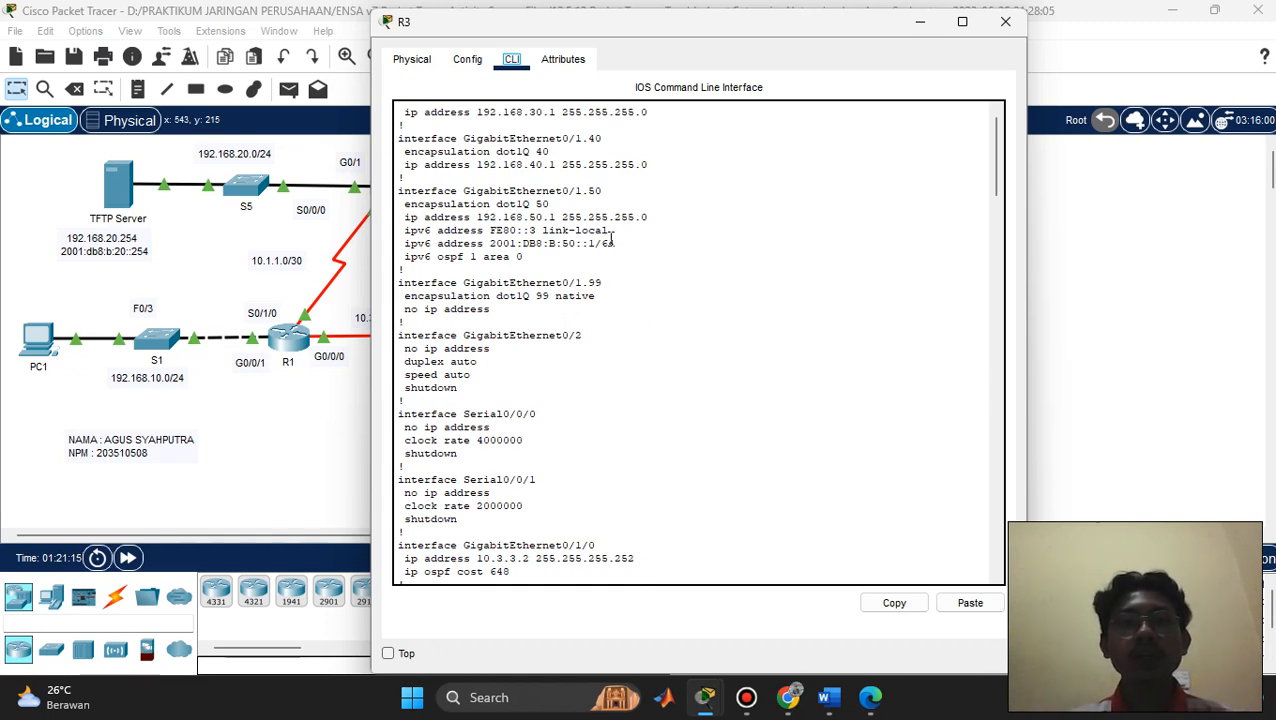
scroll(612, 238, down, 2)
scroll(612, 238, up, 2)
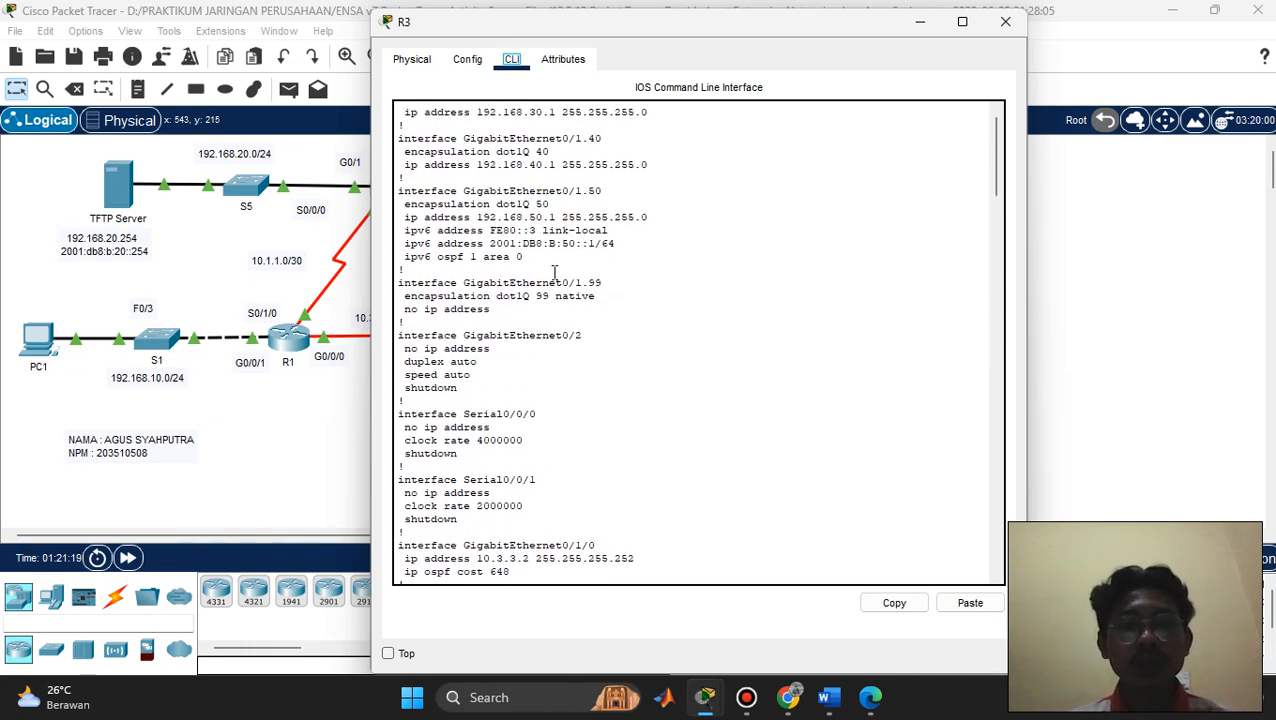
scroll(558, 253, down, 2)
scroll(558, 253, up, 2)
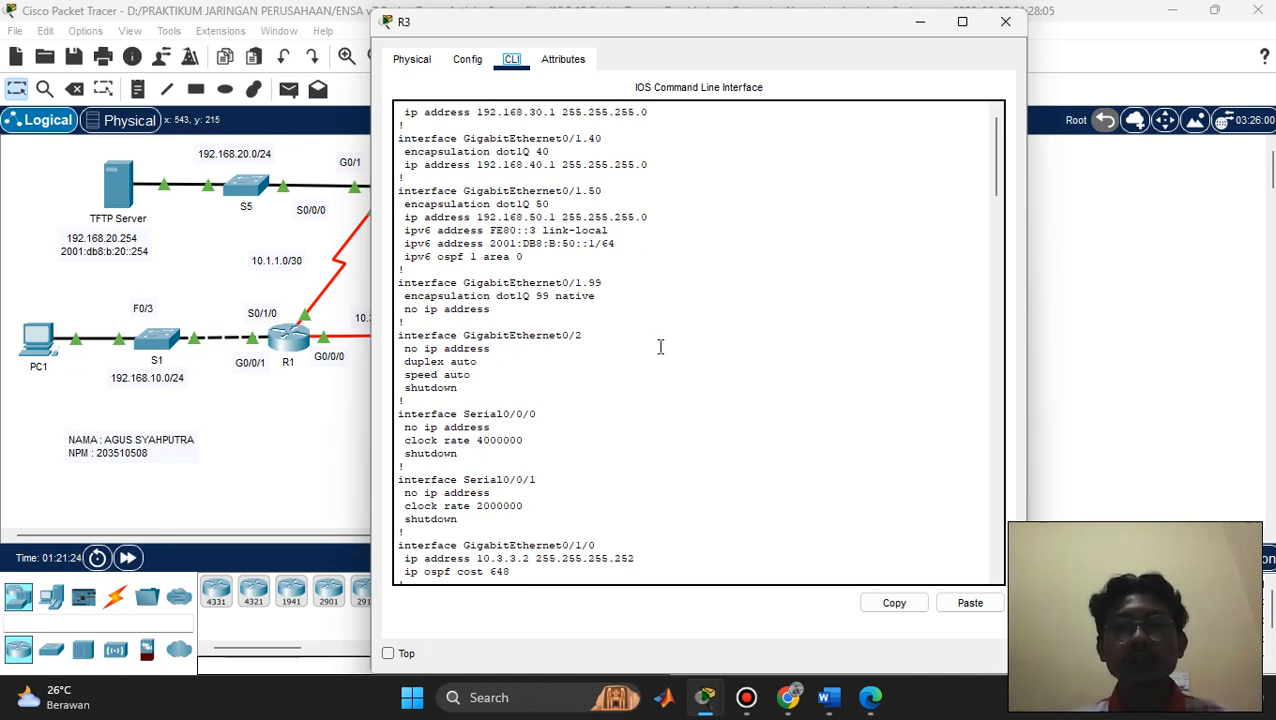
scroll(637, 322, down, 8)
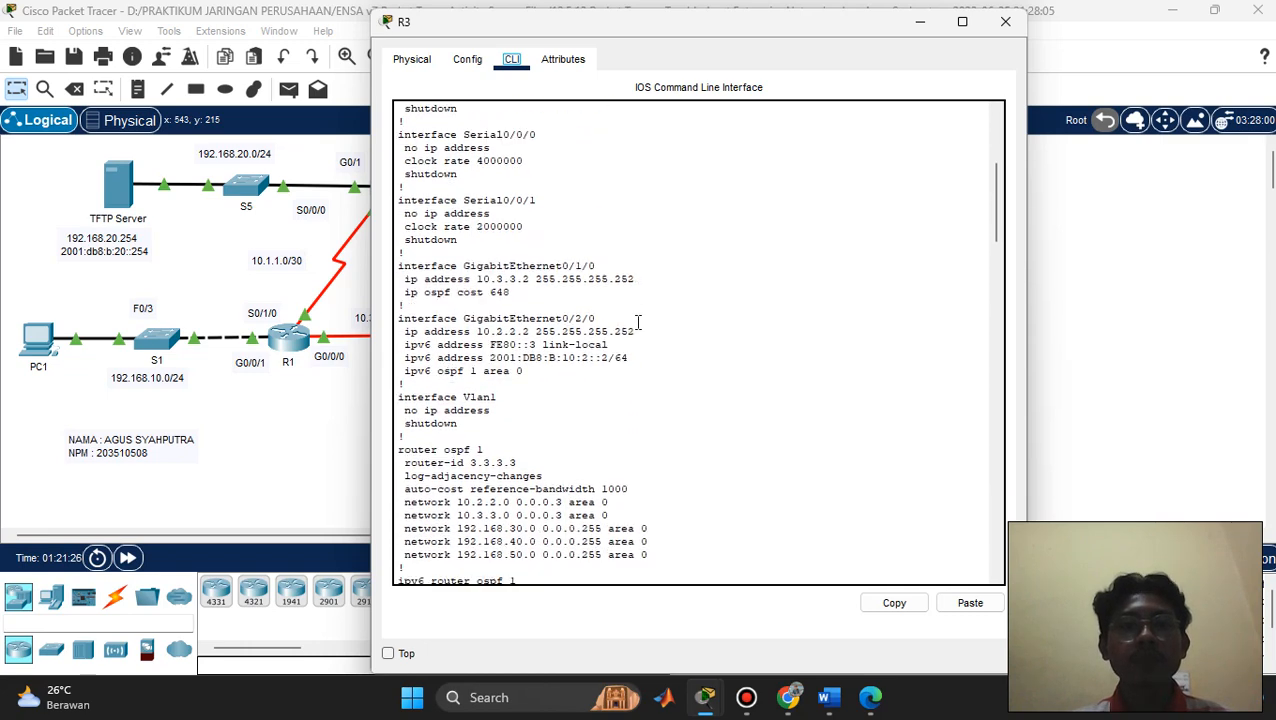
scroll(637, 322, up, 8)
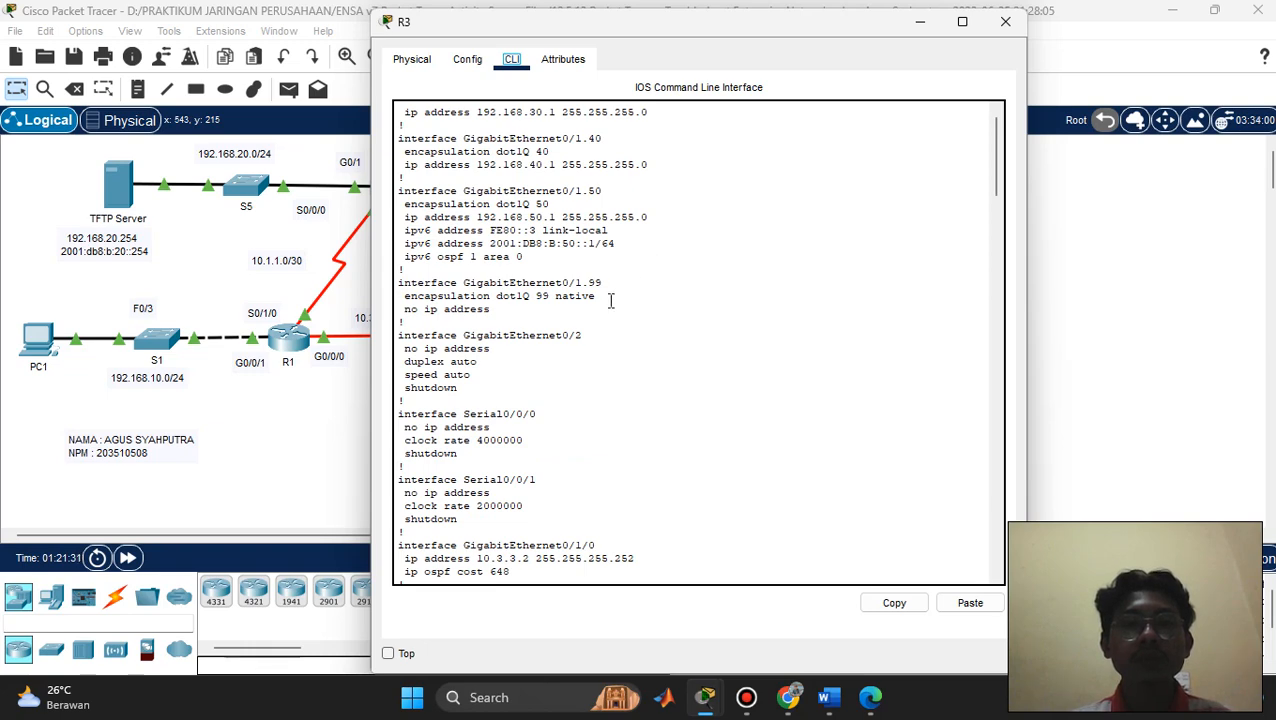
scroll(610, 300, down, 1)
scroll(610, 300, up, 1)
Review R3's OSPF configuration and the DHCP pool, passive-interface and OSPF cost commands in its CLI history
scroll(534, 278, down, 15)
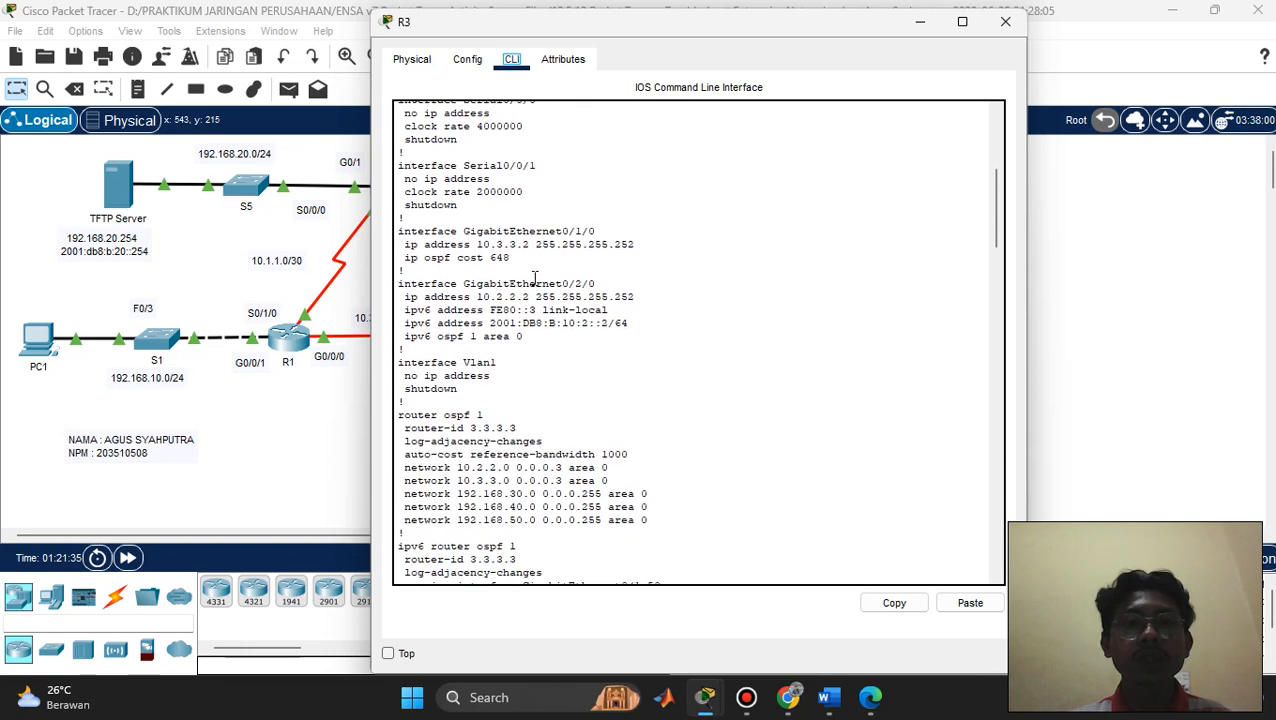
scroll(534, 278, down, 5)
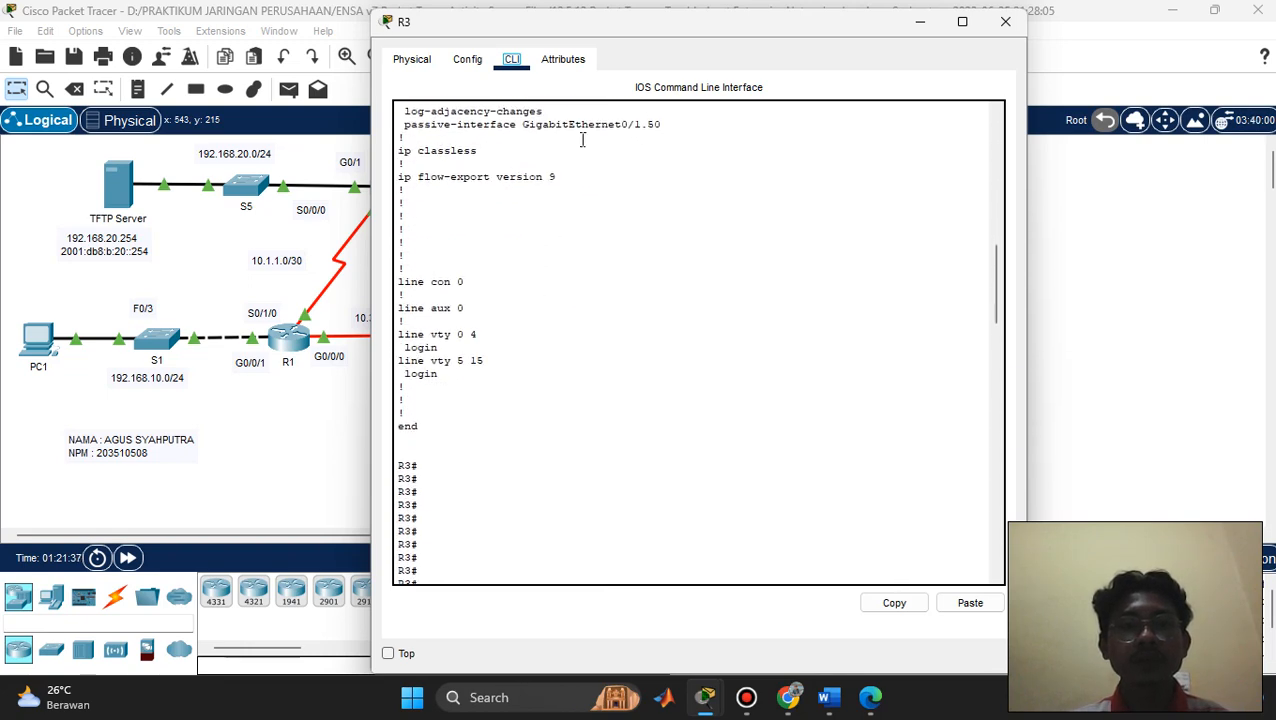
scroll(580, 290, up, 20)
scroll(580, 290, down, 20)
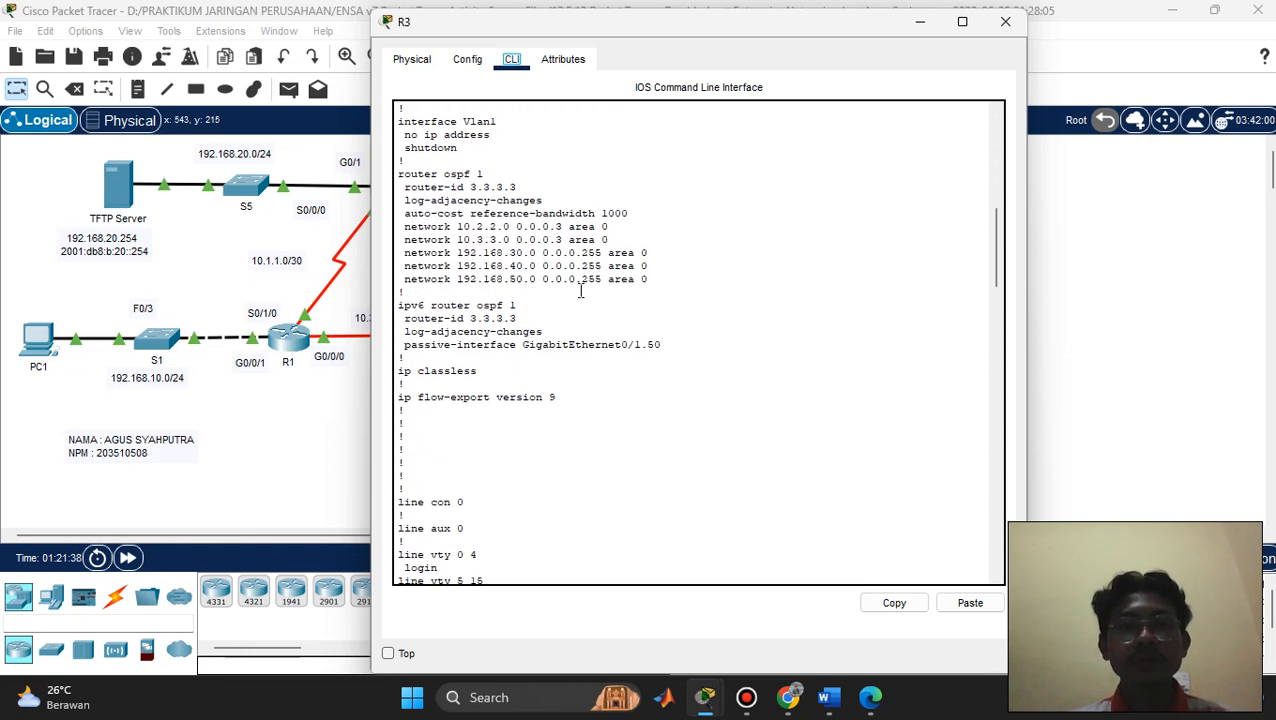
scroll(580, 290, down, 9)
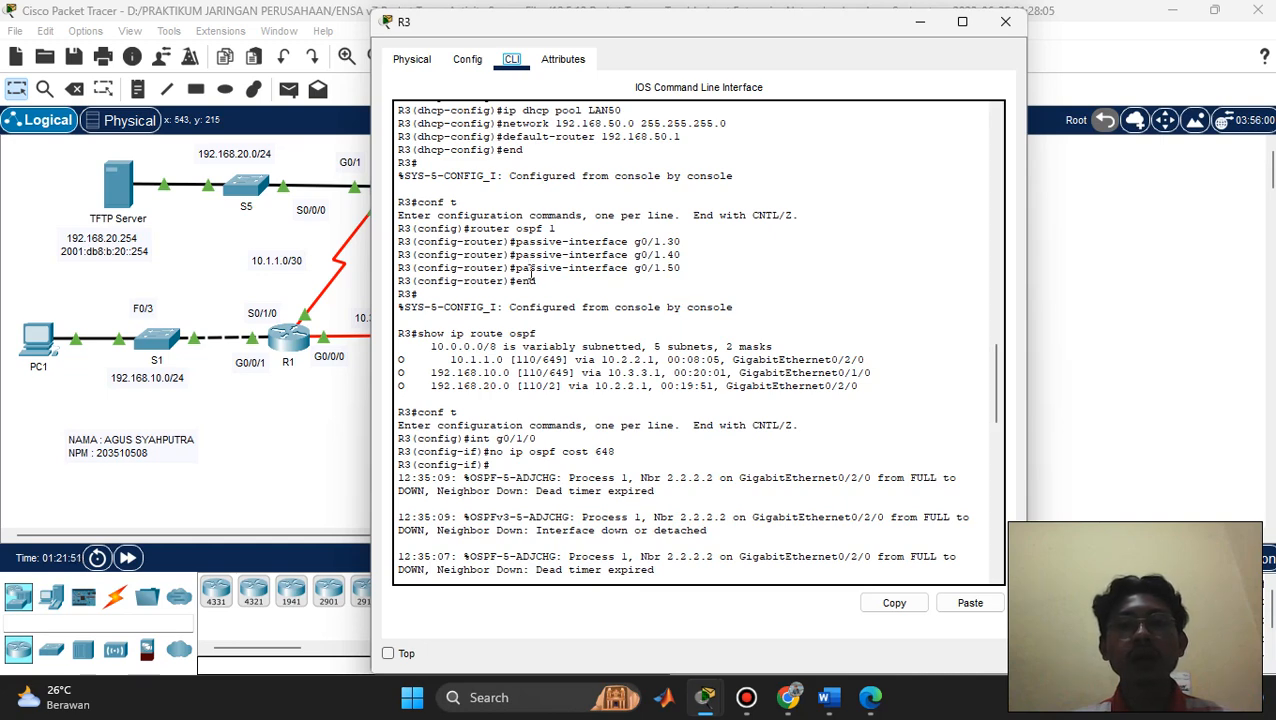
scroll(529, 266, up, 4)
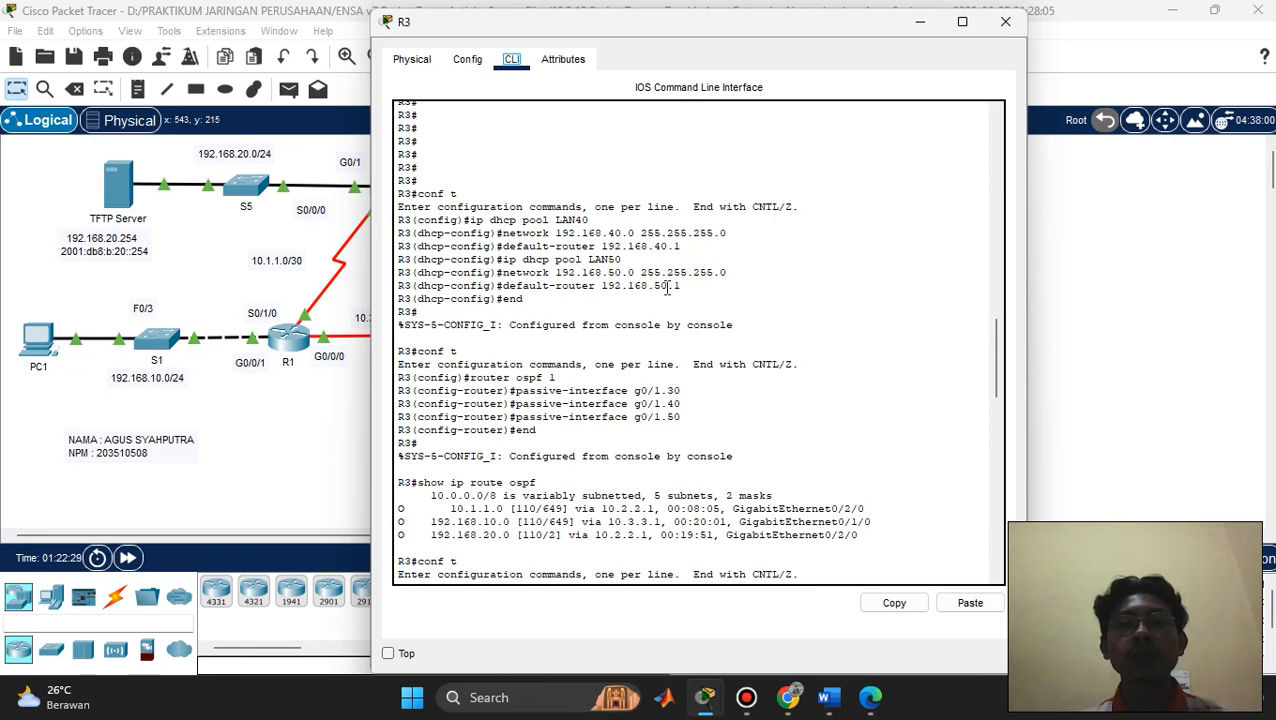
scroll(569, 303, down, 1)
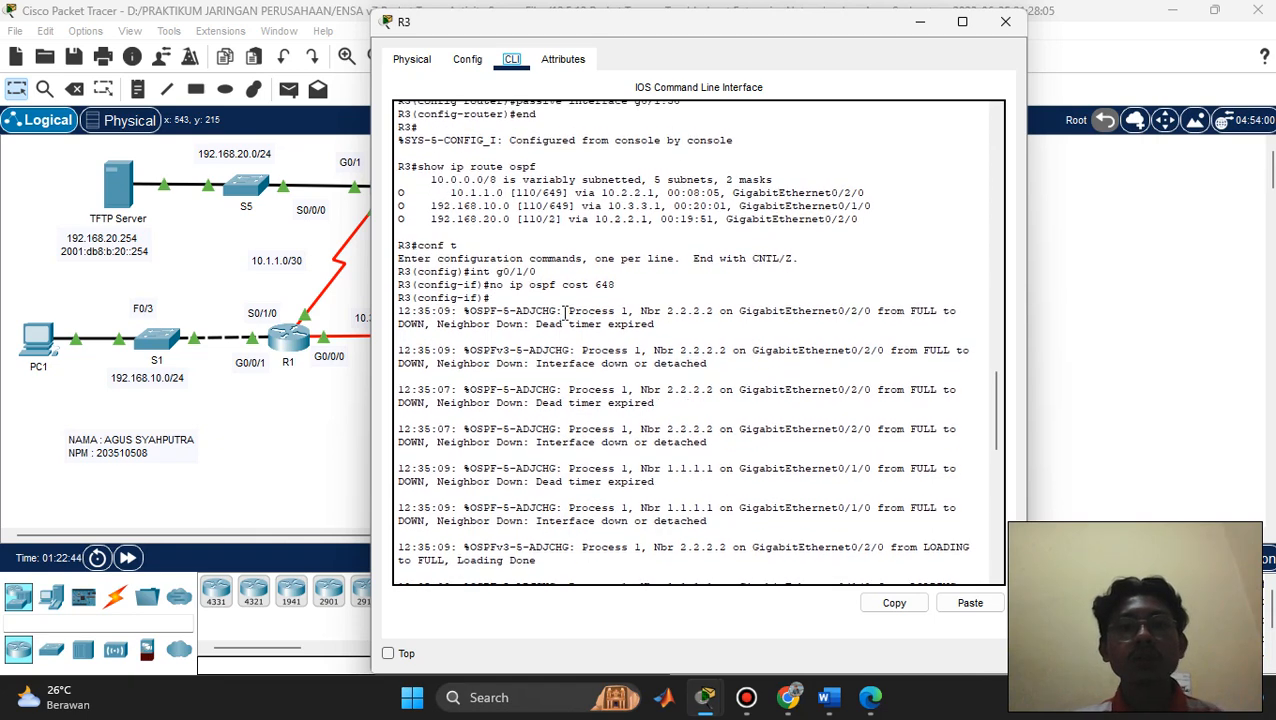
Review R3's earlier CLI history for the LAN40 and LAN50 DHCP pools, the passive interfaces and the OSPF route output
scroll(565, 313, up, 1)
scroll(565, 313, up, 3)
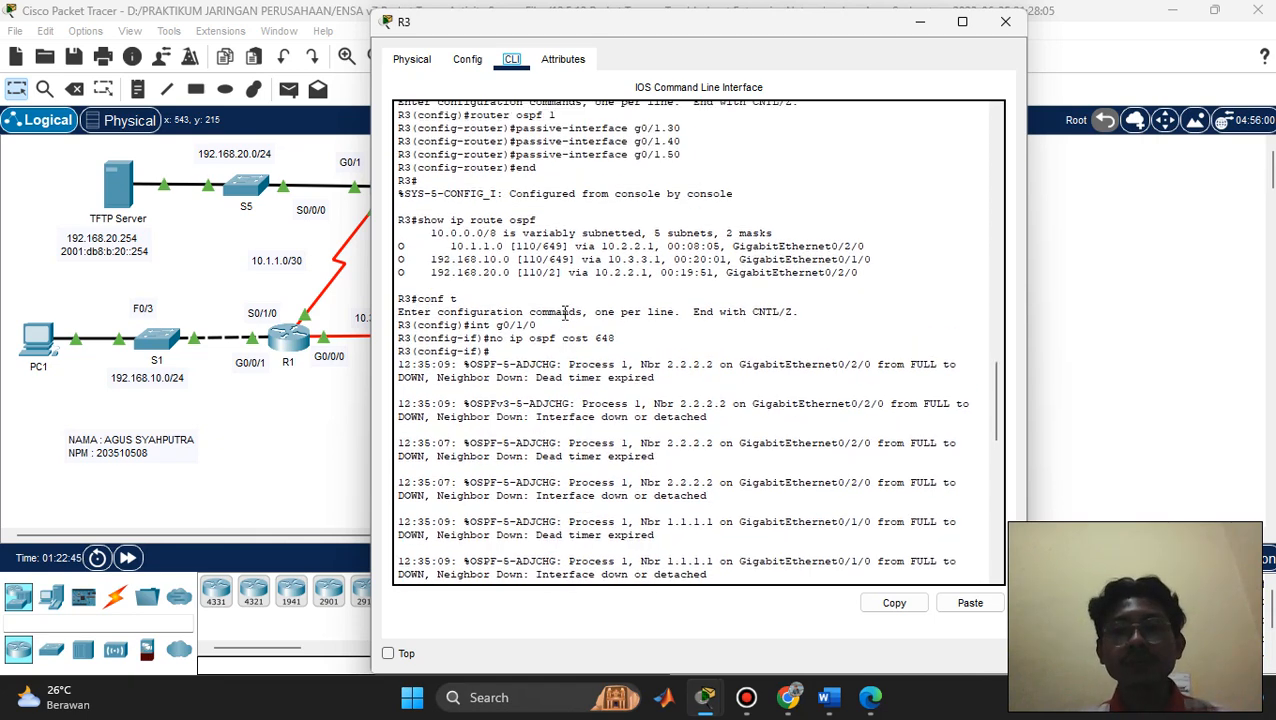
scroll(565, 313, up, 10)
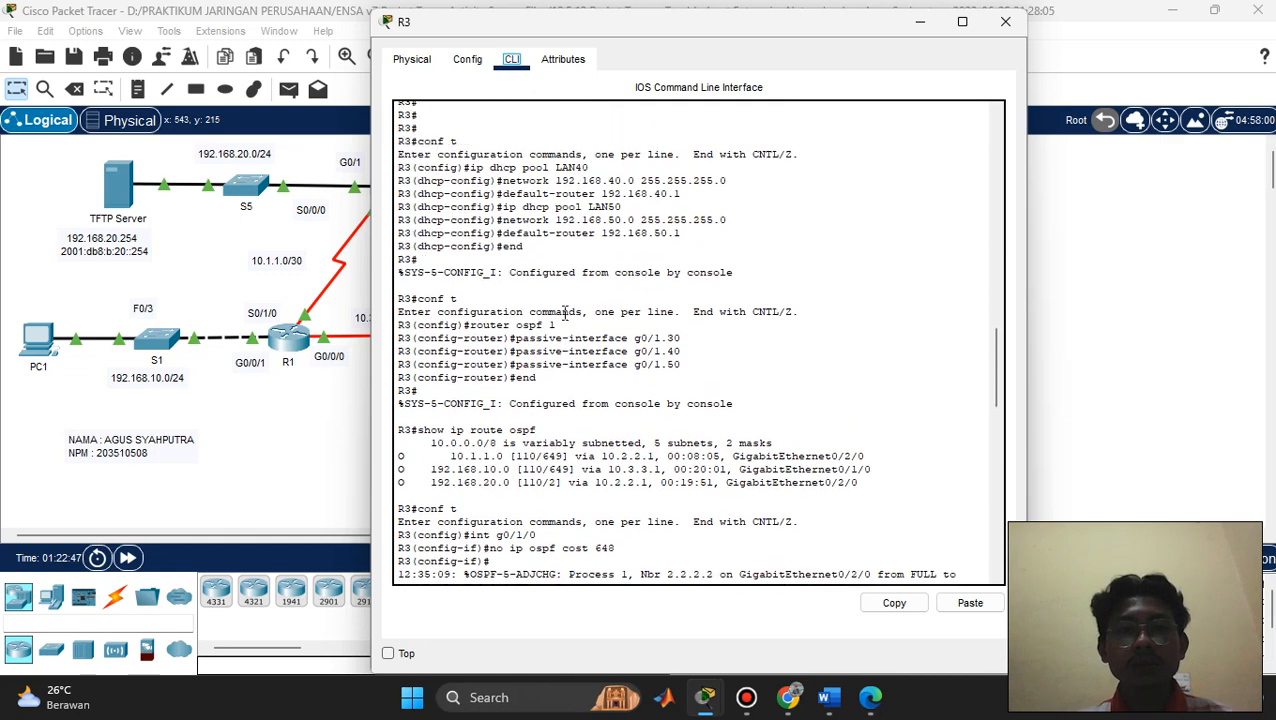
scroll(565, 313, down, 8)
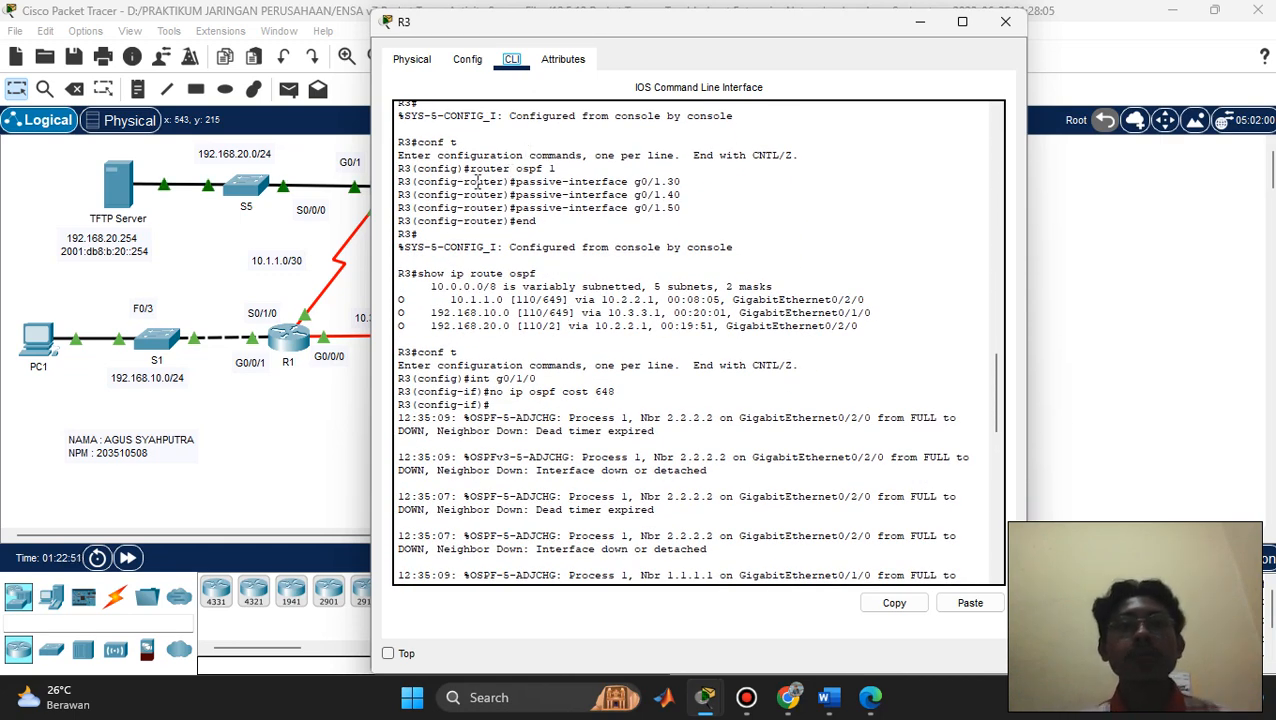
scroll(445, 152, up, 3)
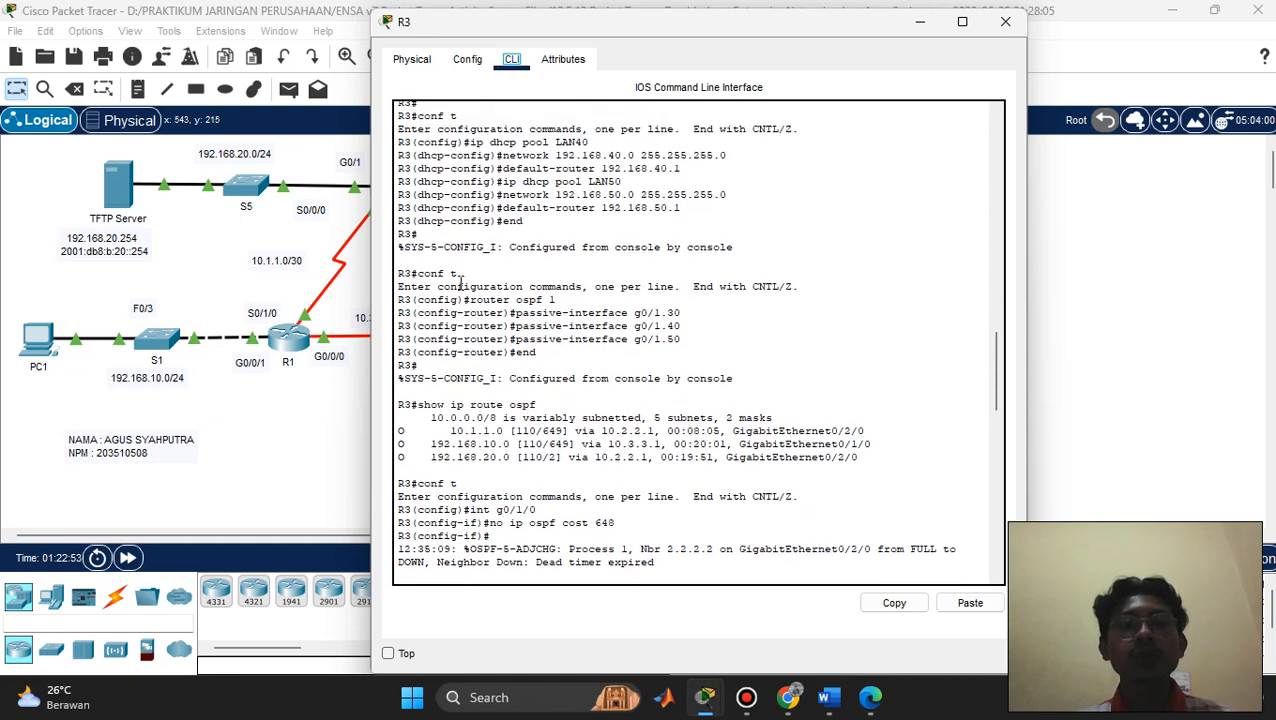
scroll(519, 299, down, 2)
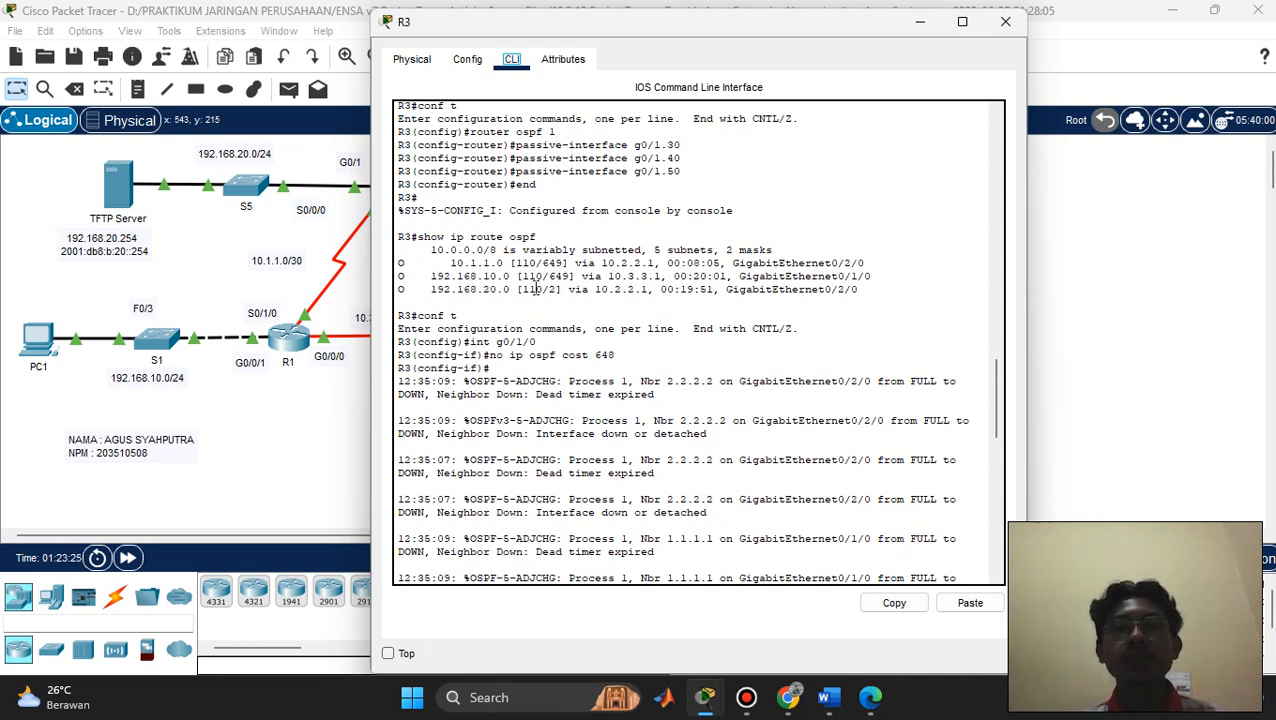
click(920, 21)
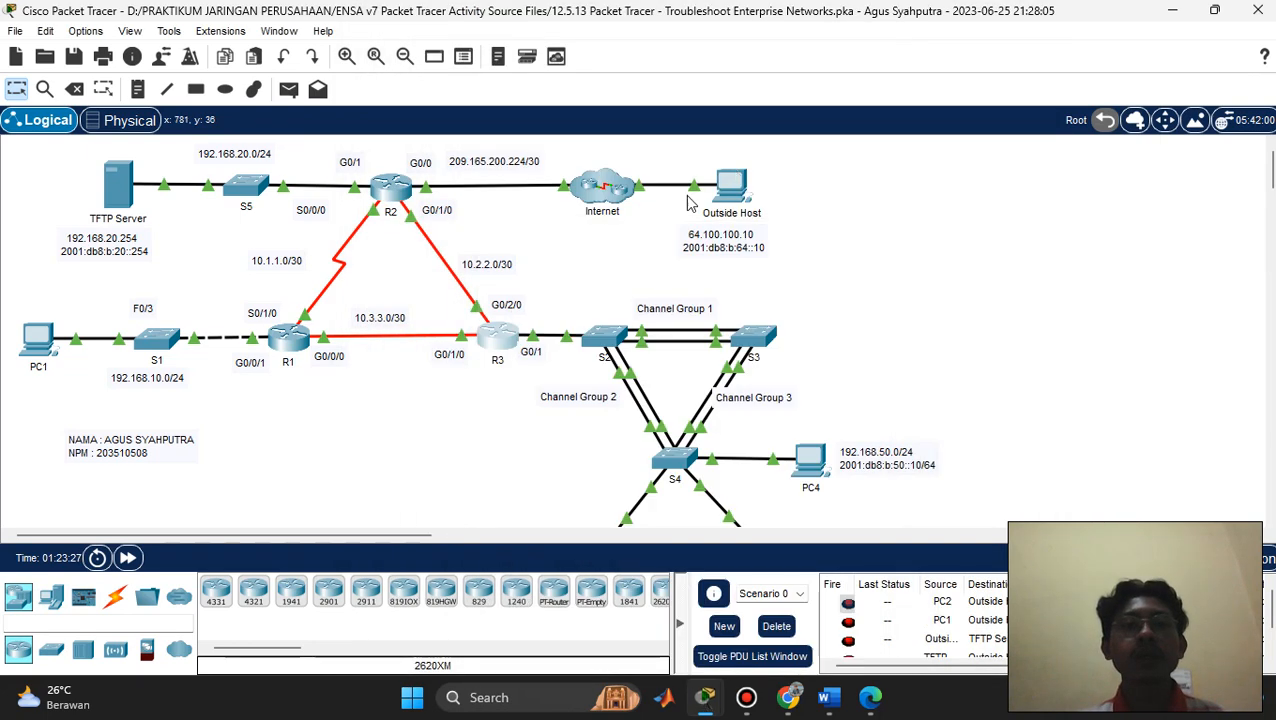
Review router R2's CLI history for the default-information originate commands and the NAT inside setting on S0/0/0
click(390, 187)
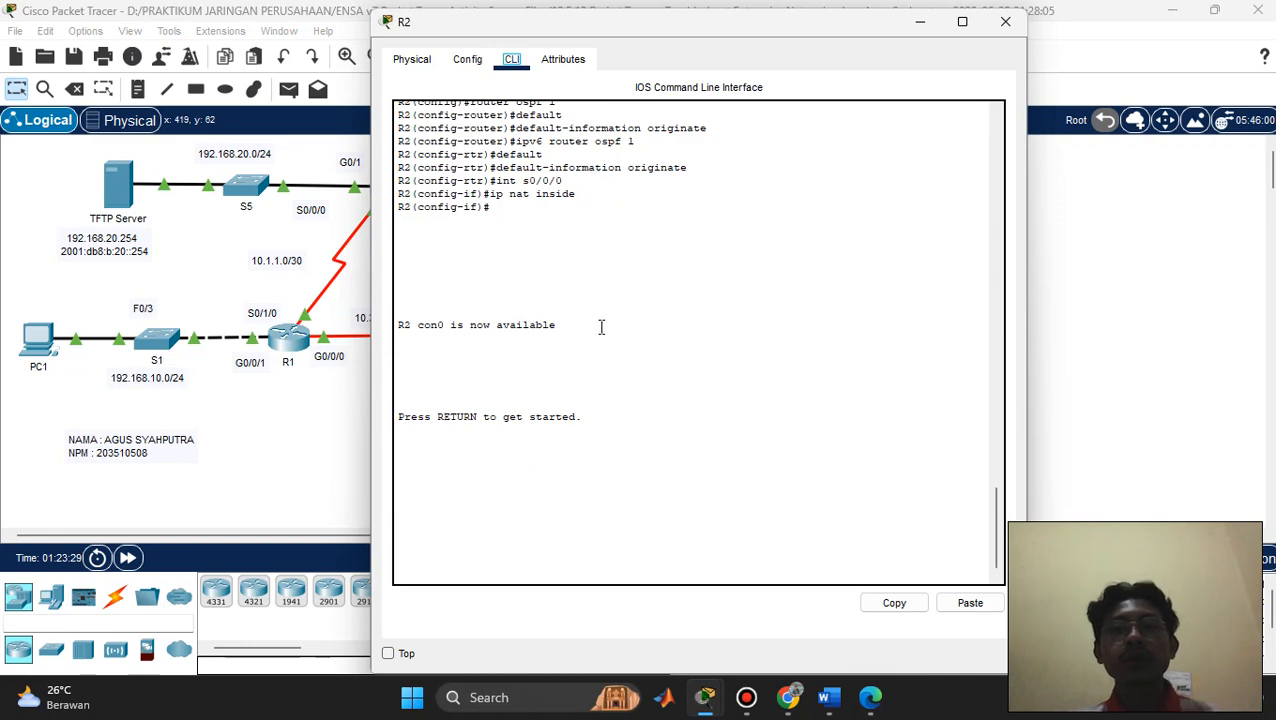
scroll(601, 327, up, 4)
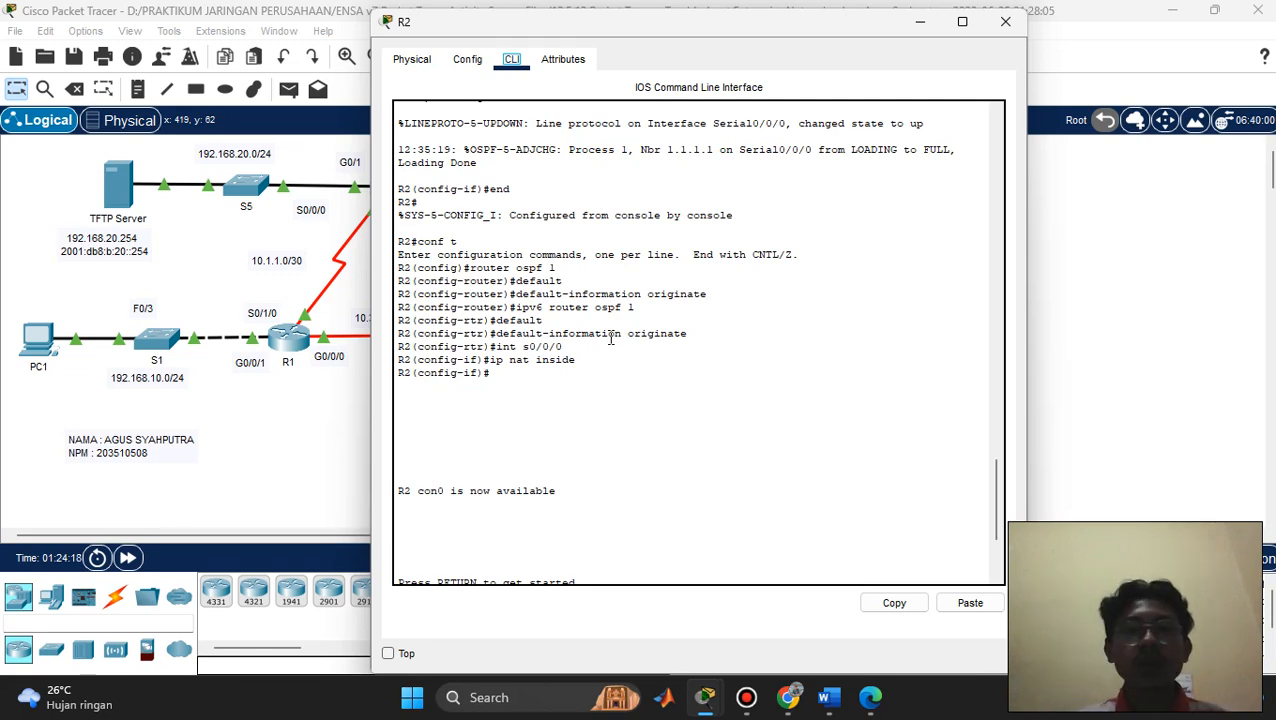
click(913, 23)
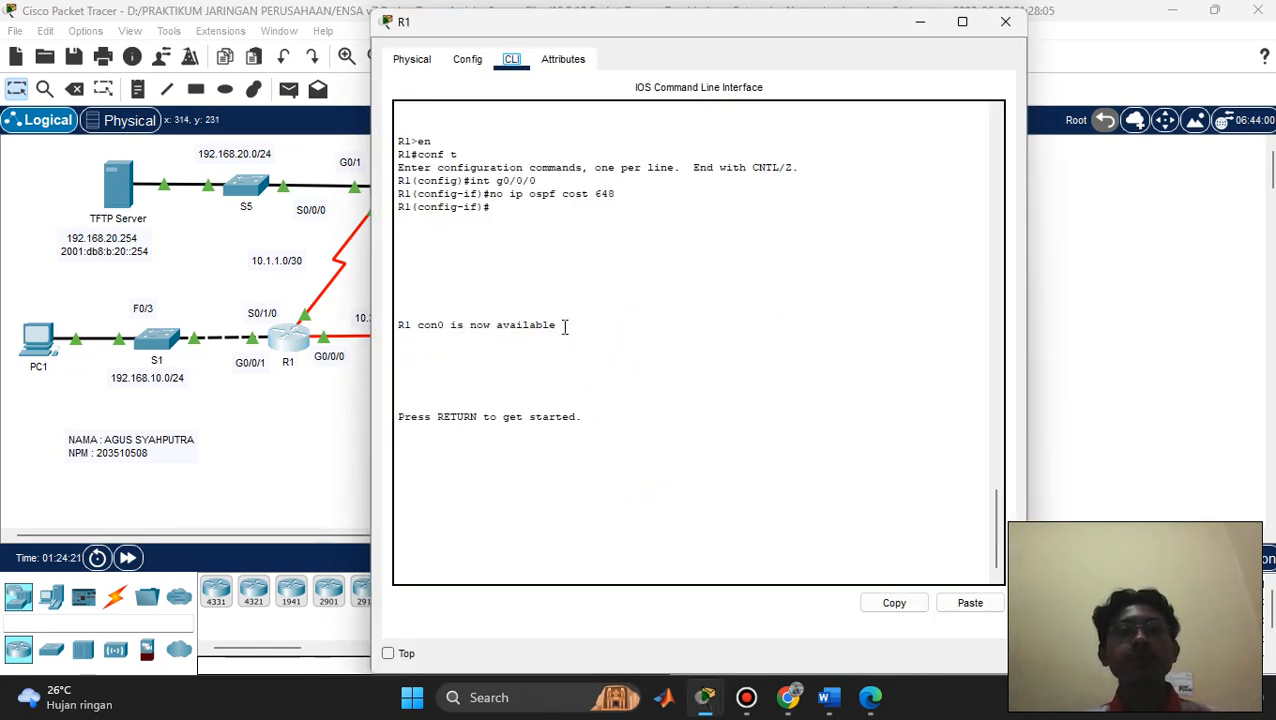
Check the CLI histories of R1 and R3 for the OSPF cost removal on G0/0/0 and G0/1/0
scroll(565, 327, up, 3)
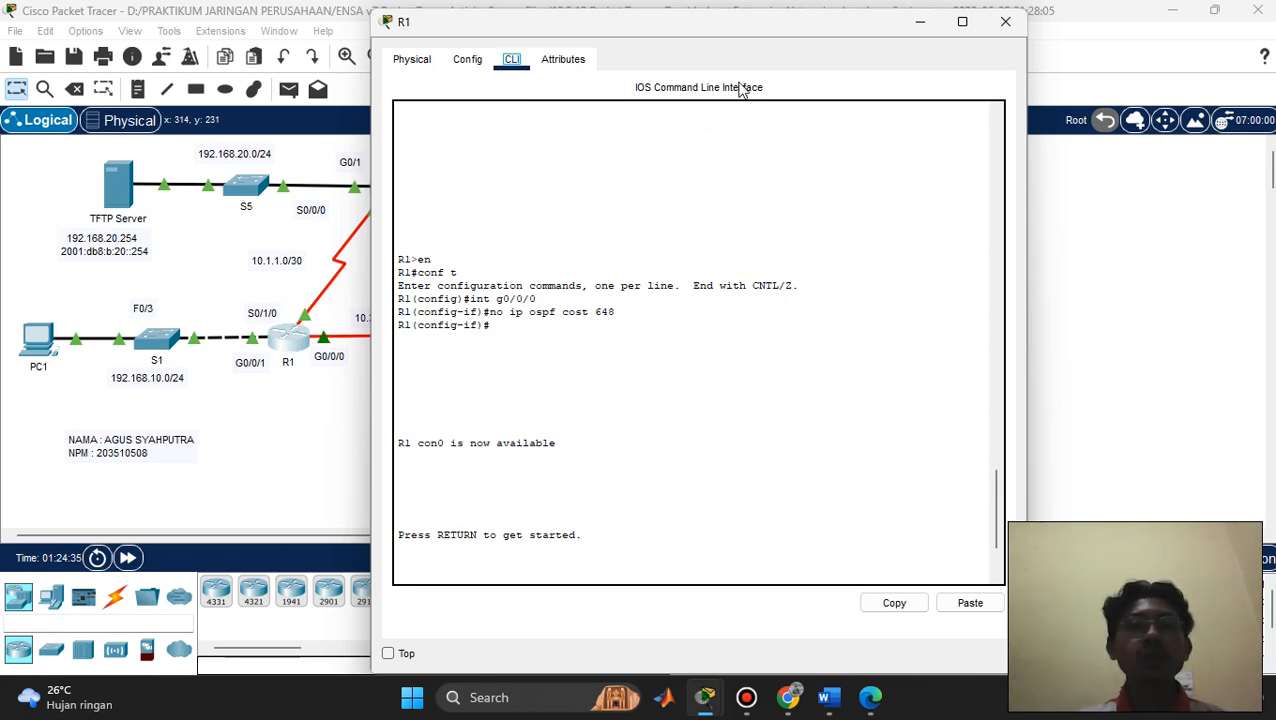
click(924, 28)
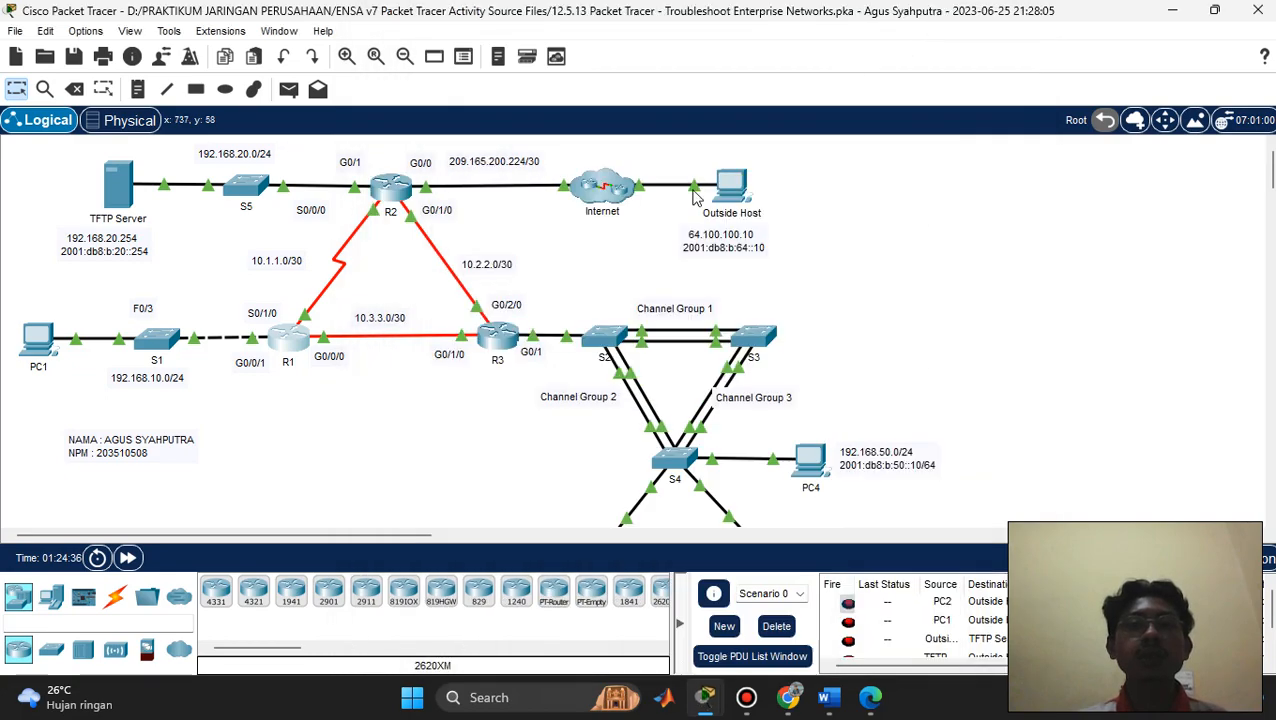
click(501, 338)
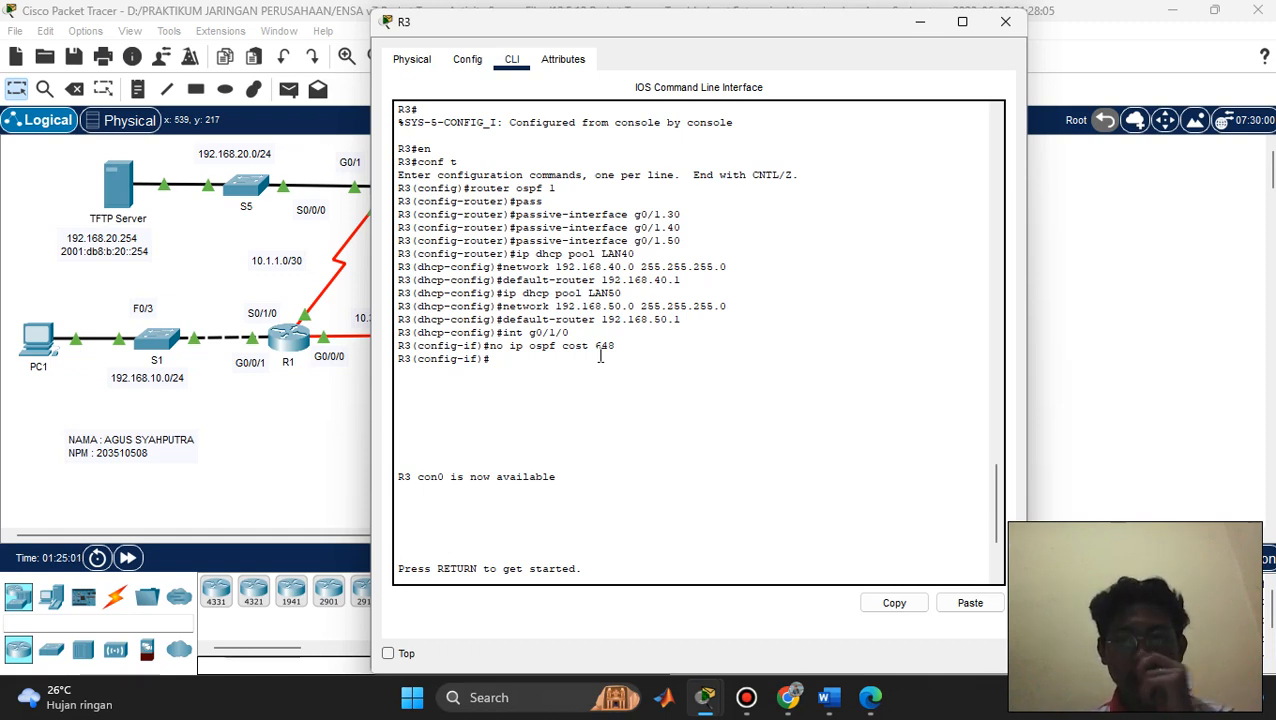
click(922, 23)
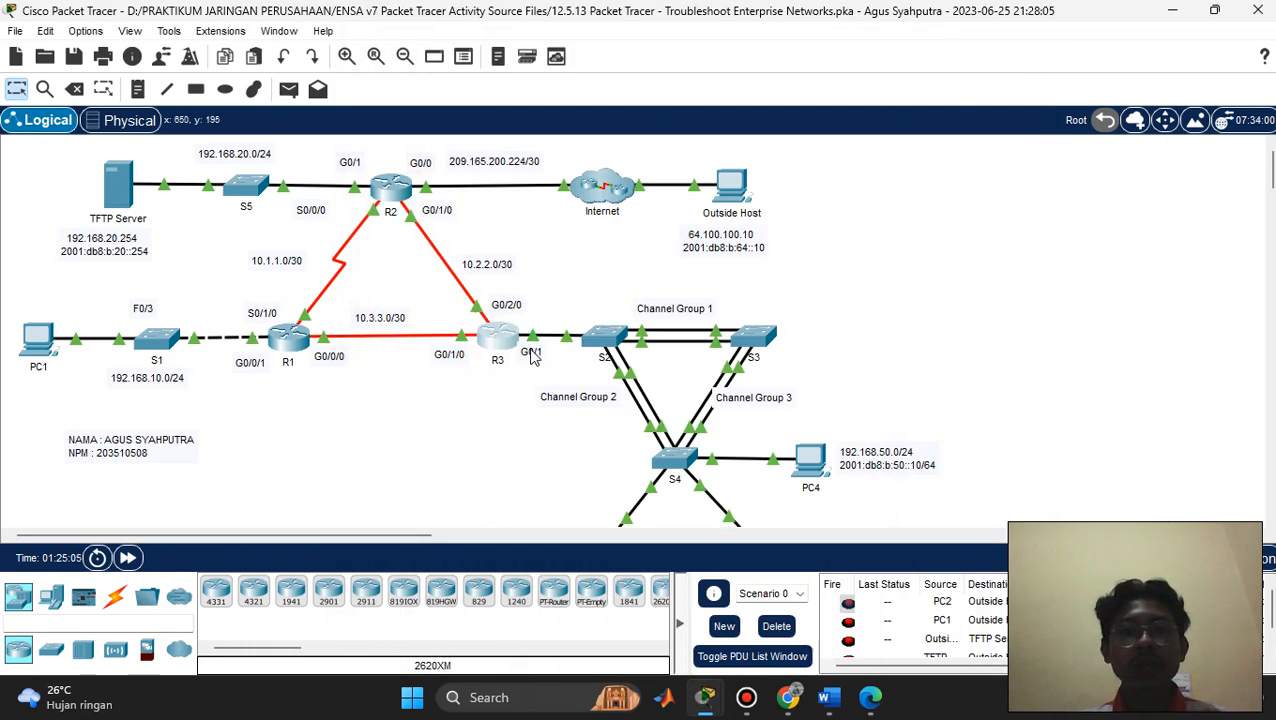
Re-examine R2's CLI history for the OSPF and IPv6 OSPF default route commands and the S0/0/0 NAT command
click(392, 188)
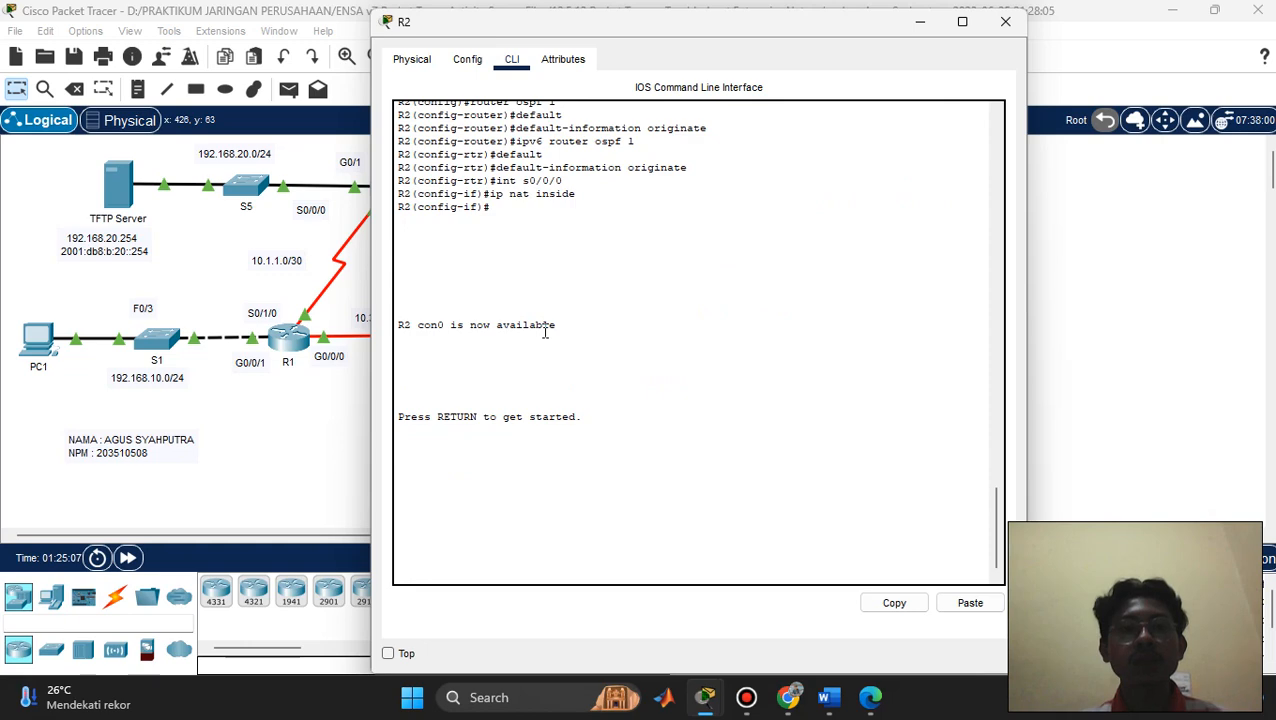
scroll(545, 331, up, 5)
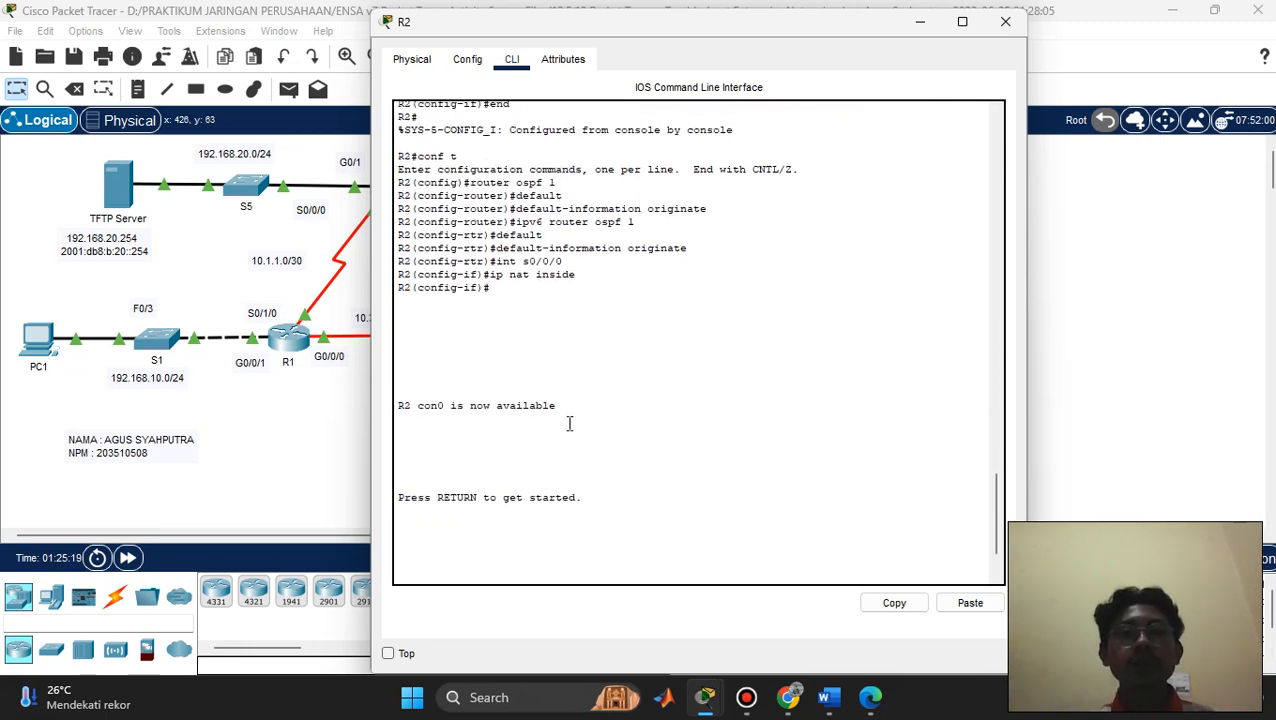
scroll(508, 418, up, 5)
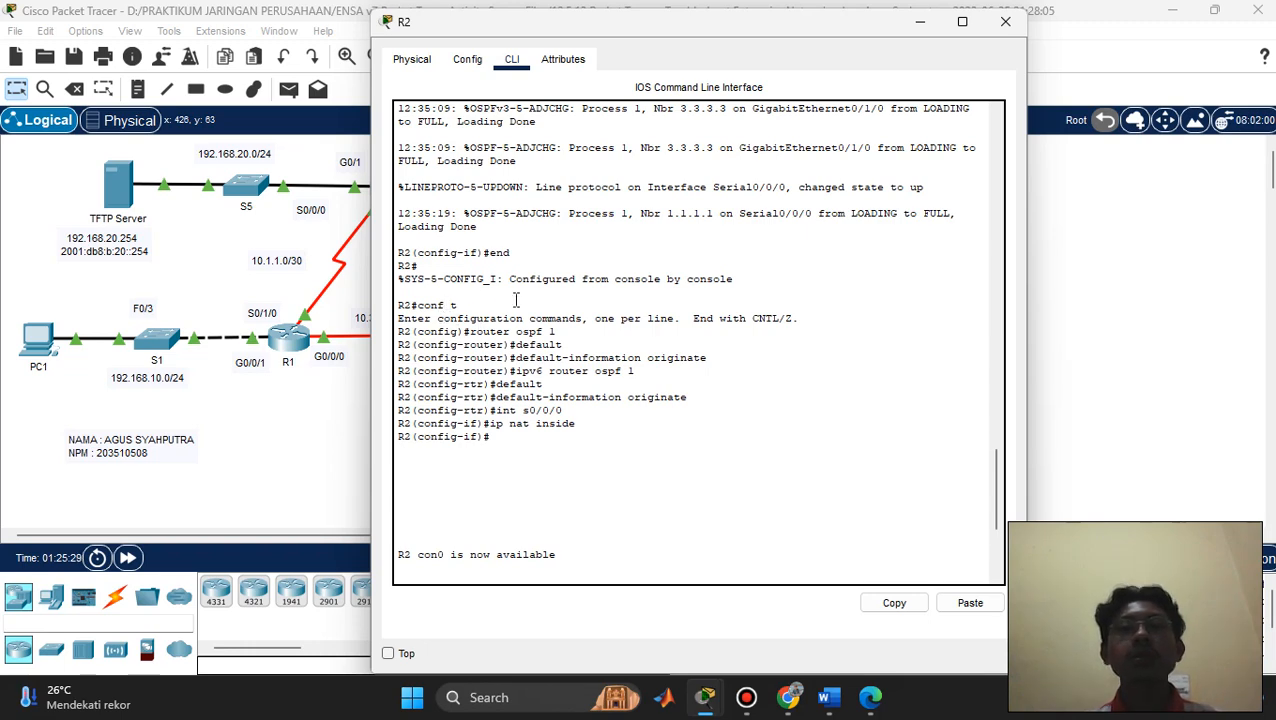
click(920, 22)
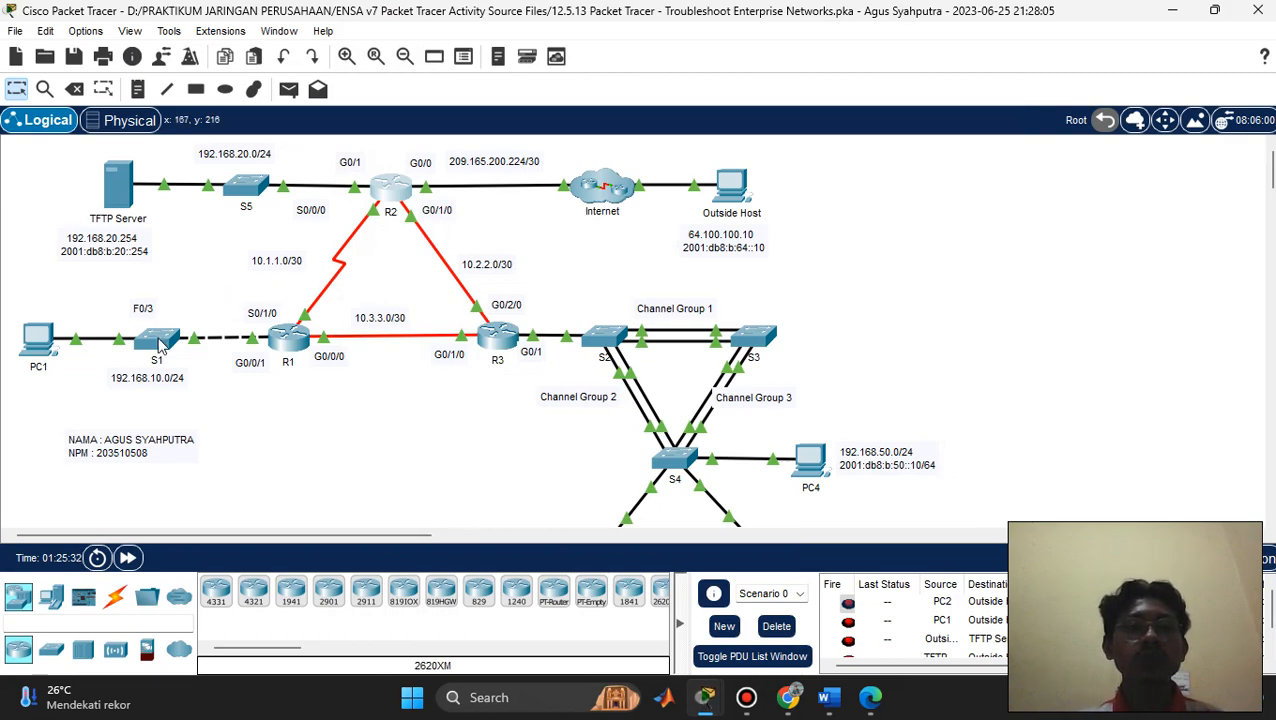
Review switch S1's CLI history for port security on F0/3 and the VLAN access and PortFast commands on G0/1
click(157, 340)
scroll(520, 330, down, 3)
scroll(606, 362, up, 6)
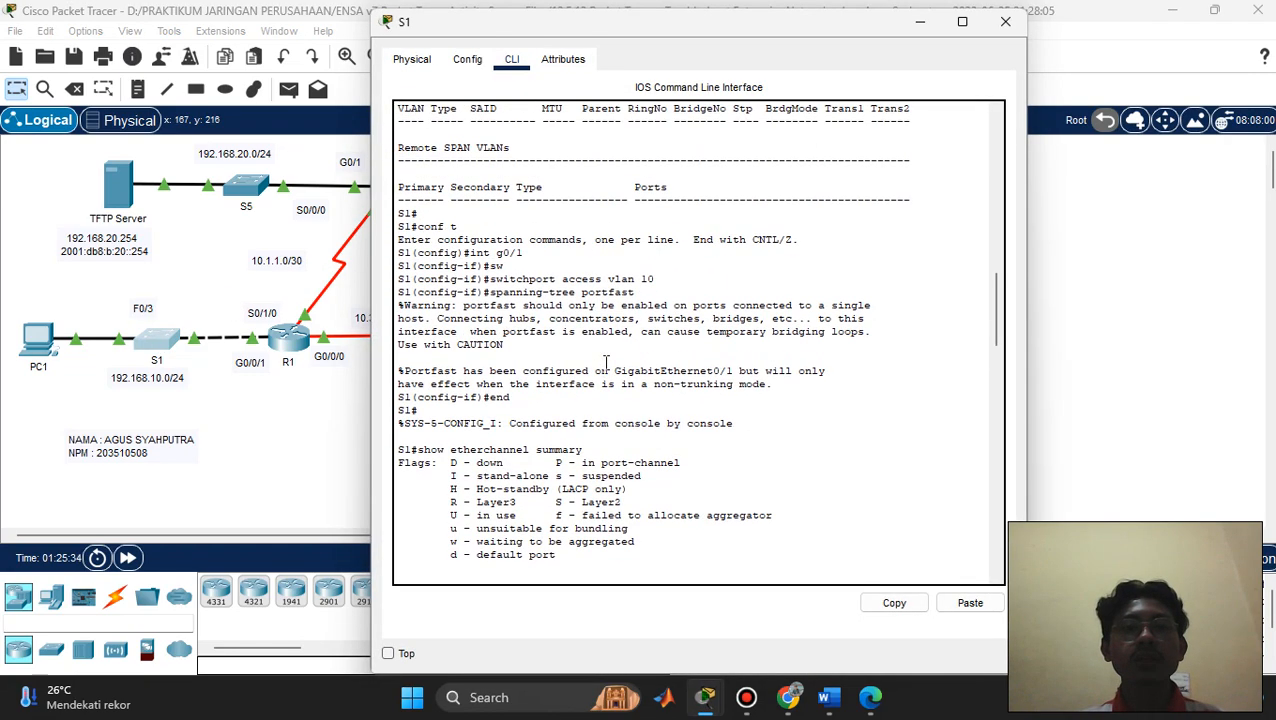
scroll(570, 432, up, 10)
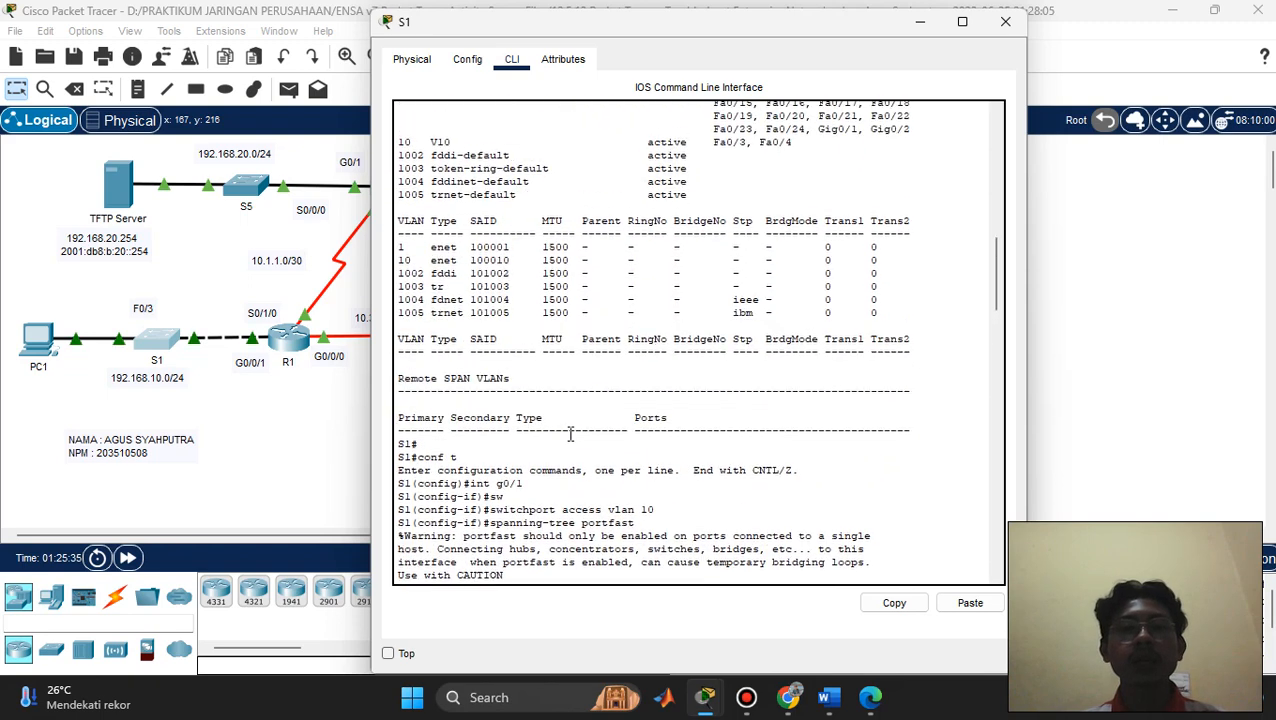
scroll(570, 432, down, 9)
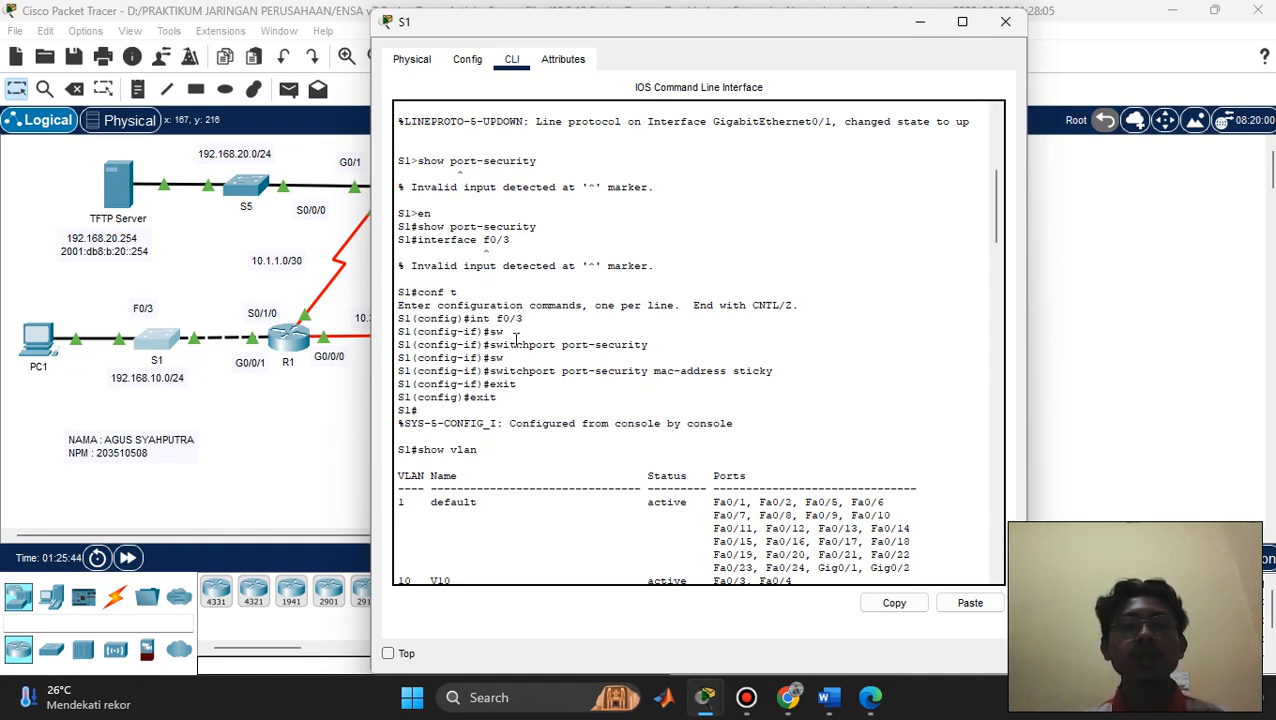
scroll(506, 340, down, 2)
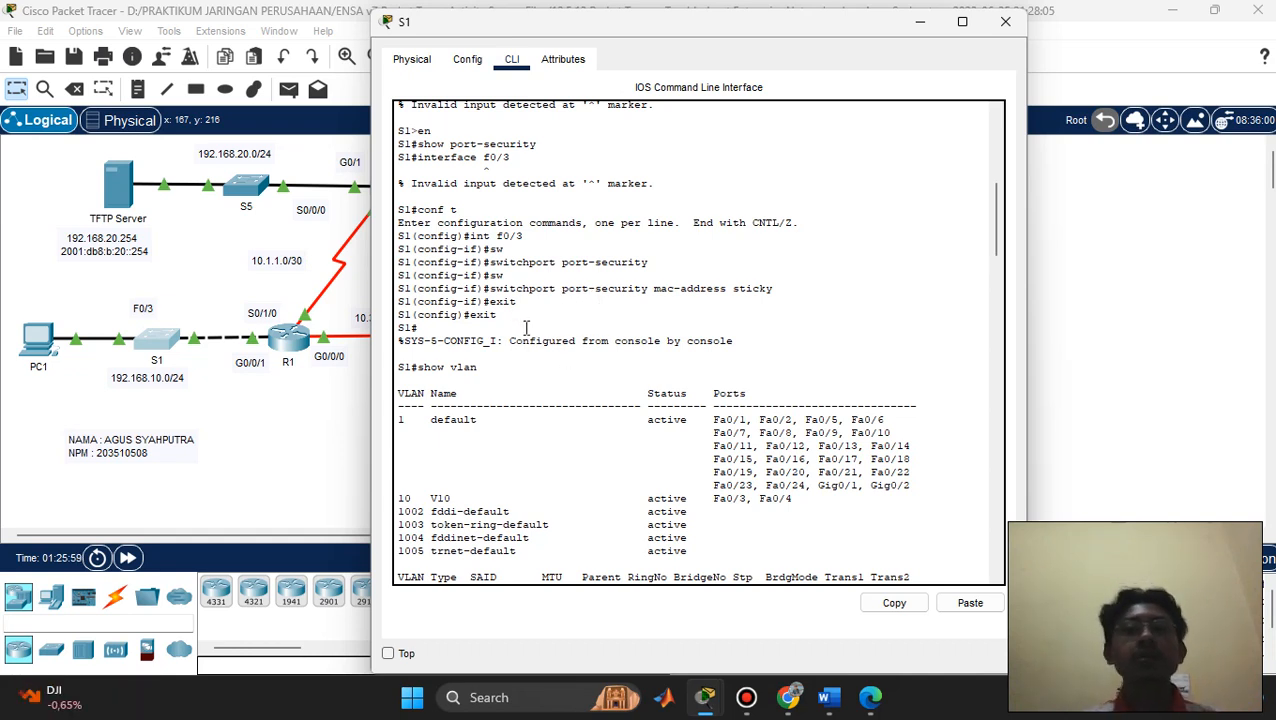
scroll(540, 362, down, 3)
scroll(545, 372, up, 12)
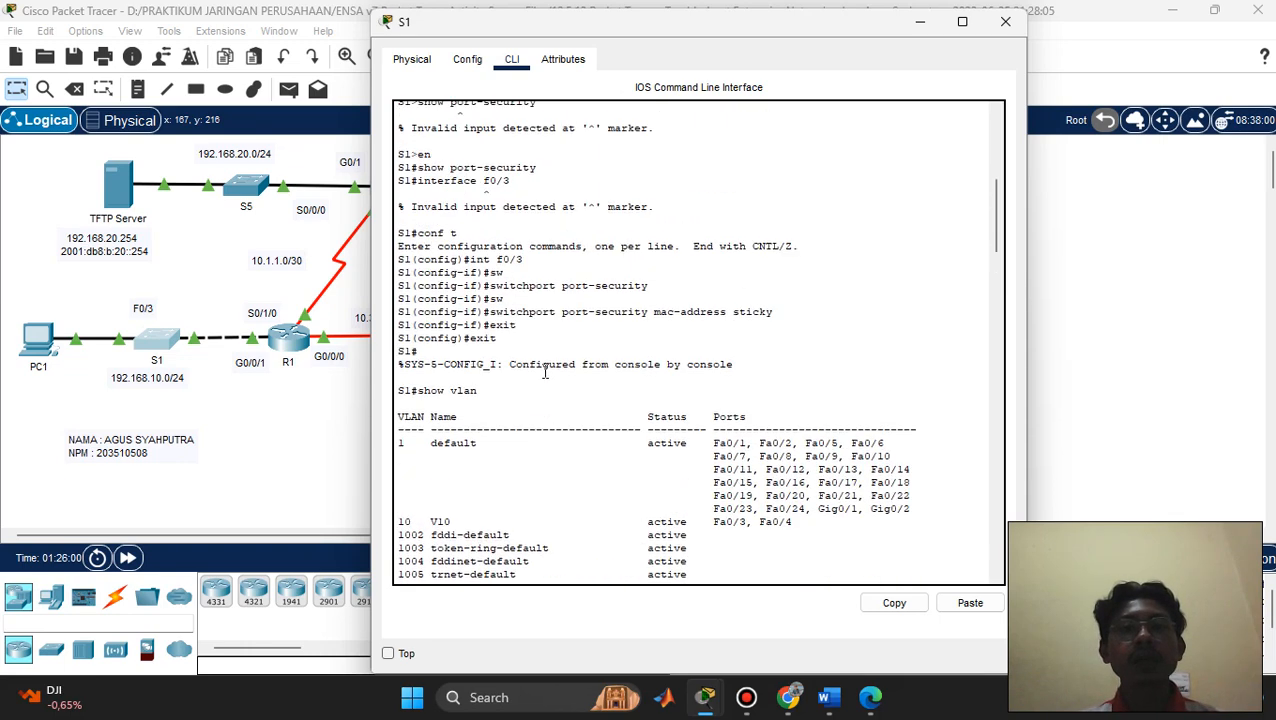
scroll(748, 304, down, 7)
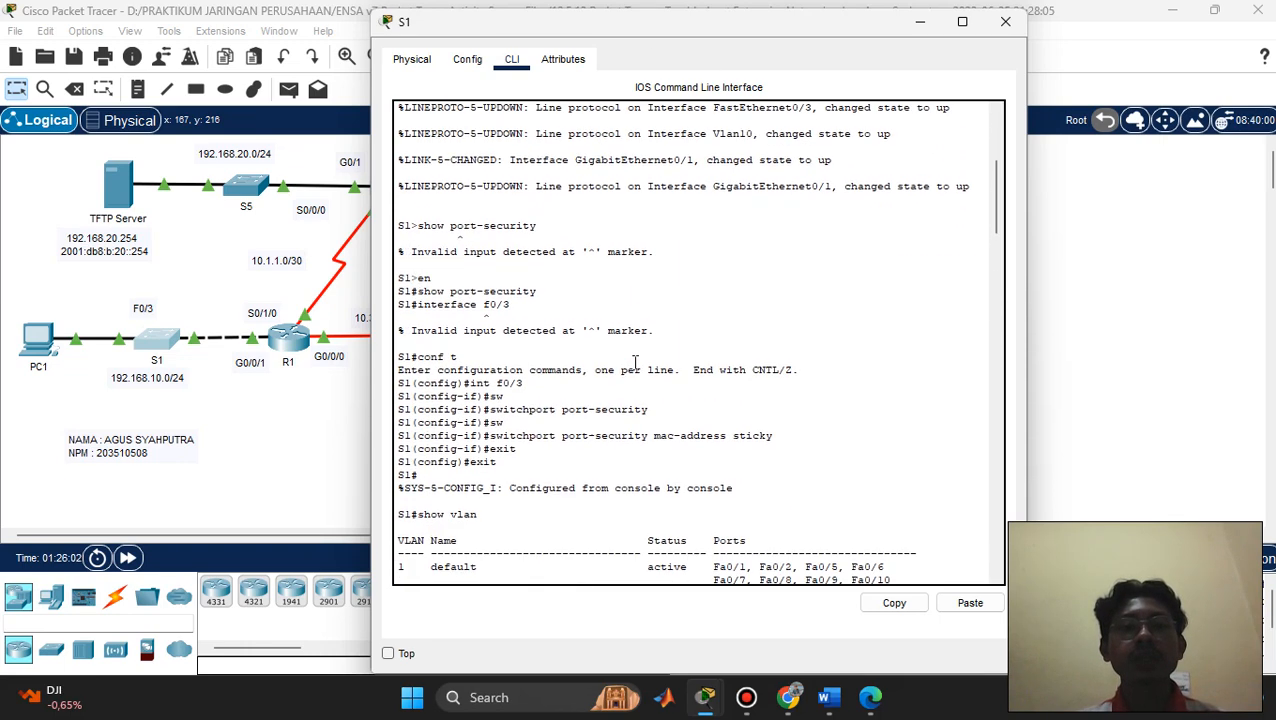
click(921, 24)
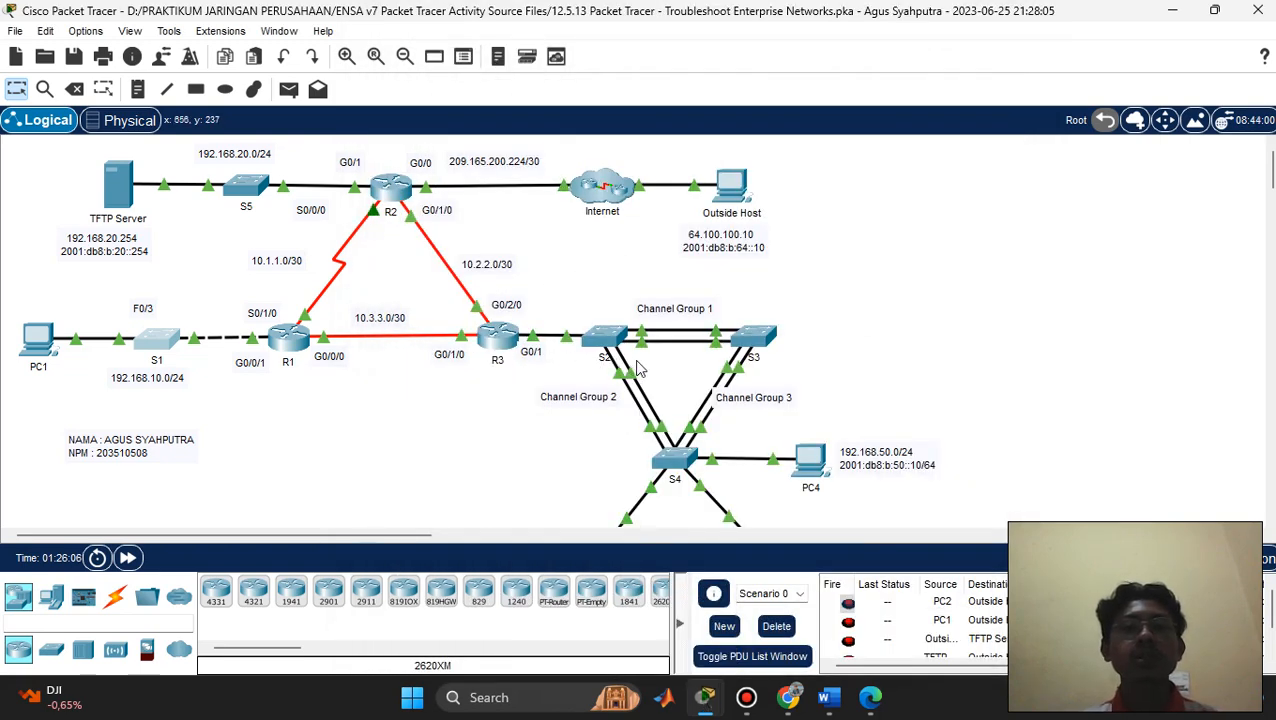
Examine switch S2's CLI history for the trunk native VLAN on G0/1 and the spanning-tree root primary command
click(604, 340)
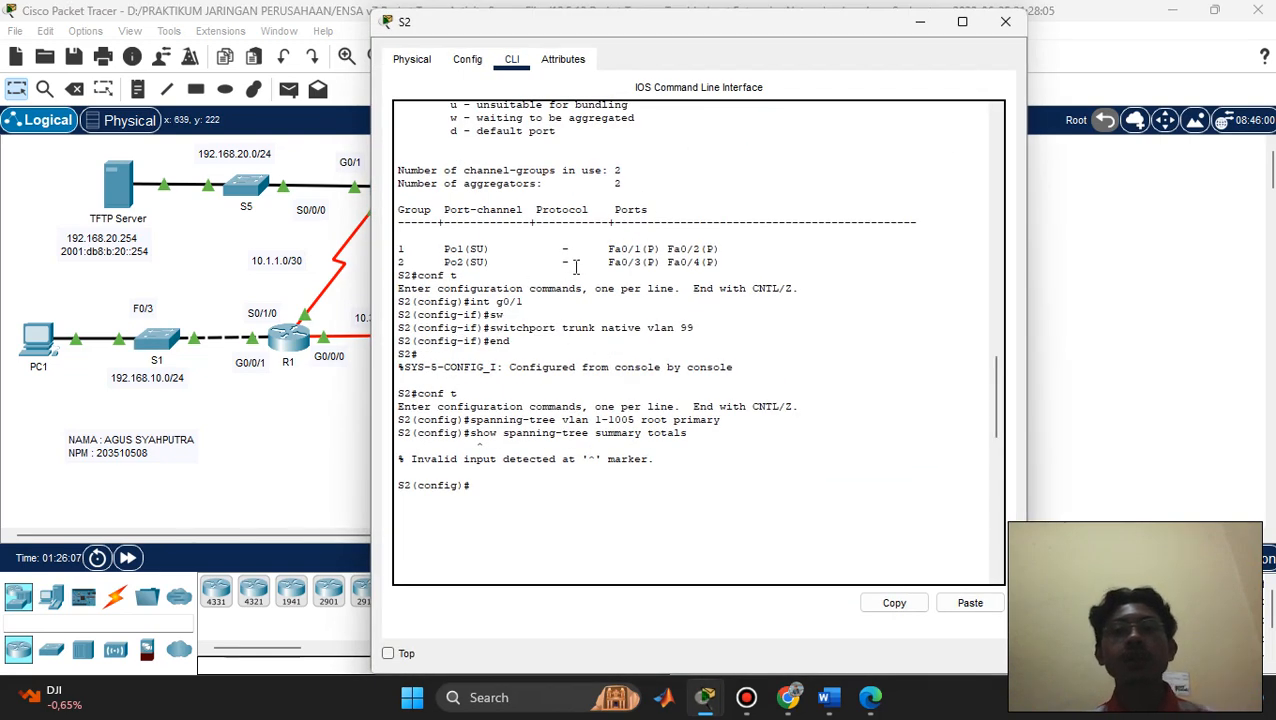
scroll(547, 328, up, 10)
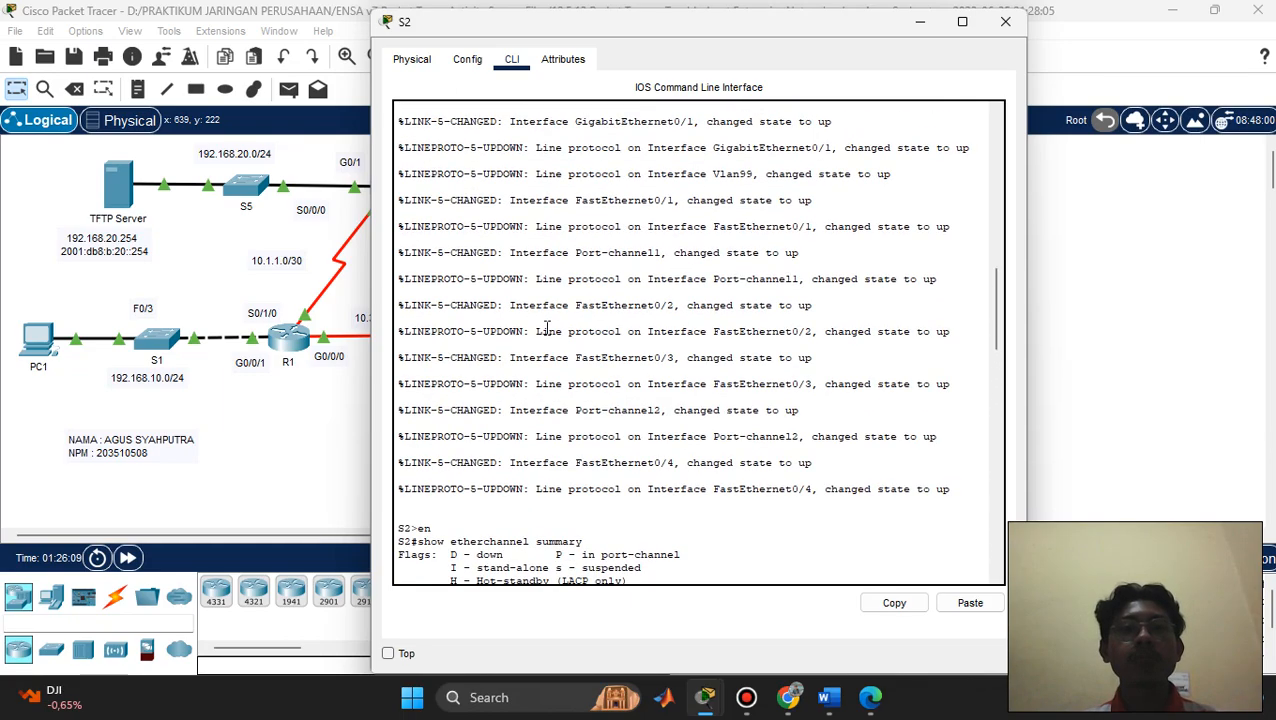
scroll(547, 328, up, 15)
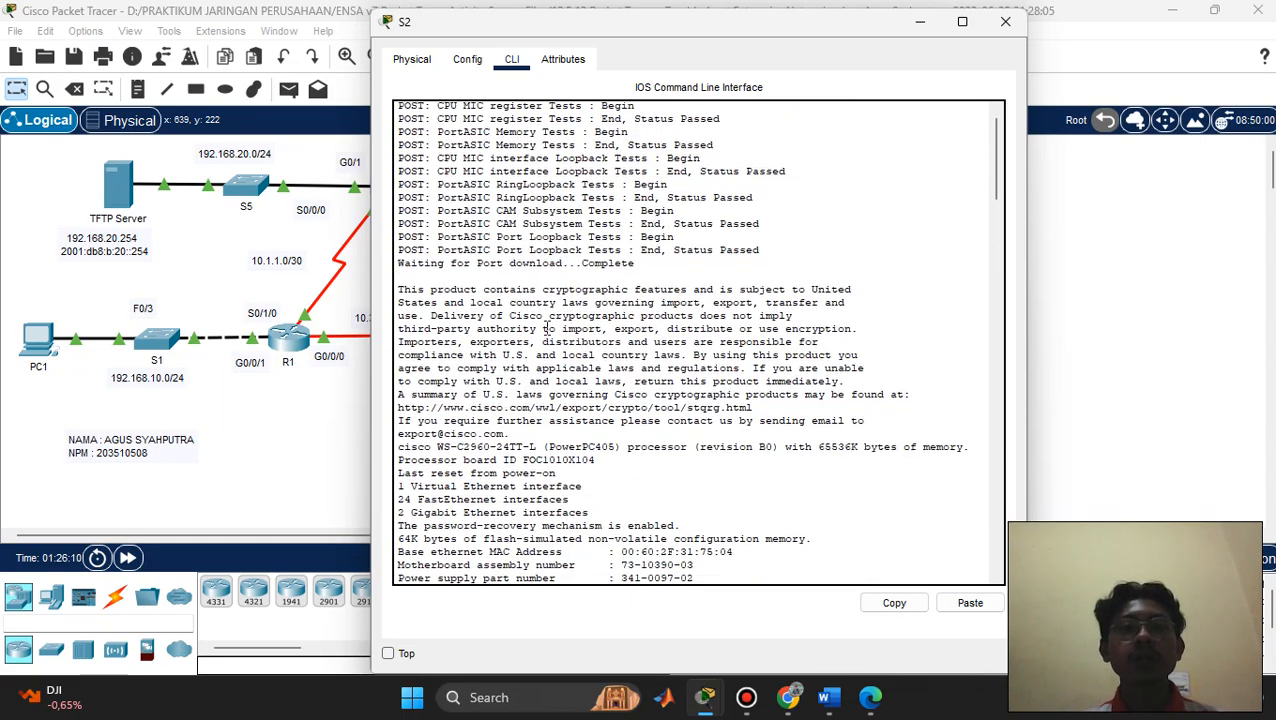
scroll(547, 328, down, 20)
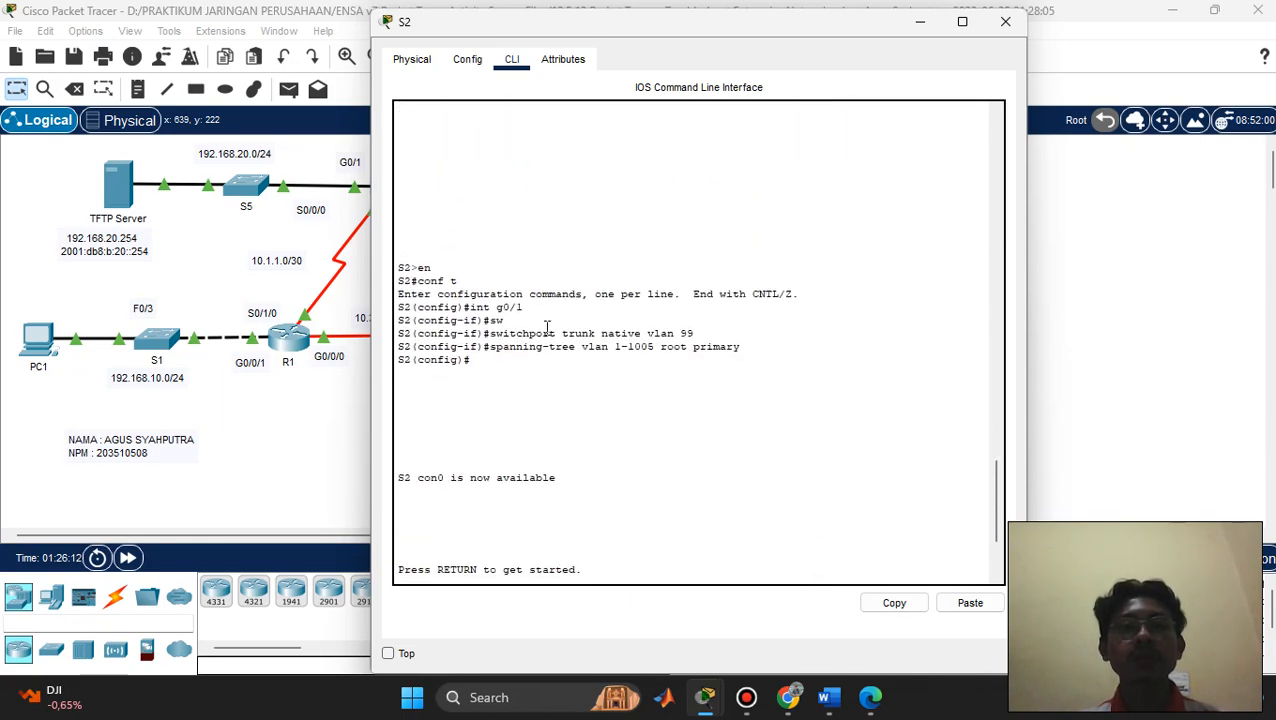
scroll(547, 328, down, 1)
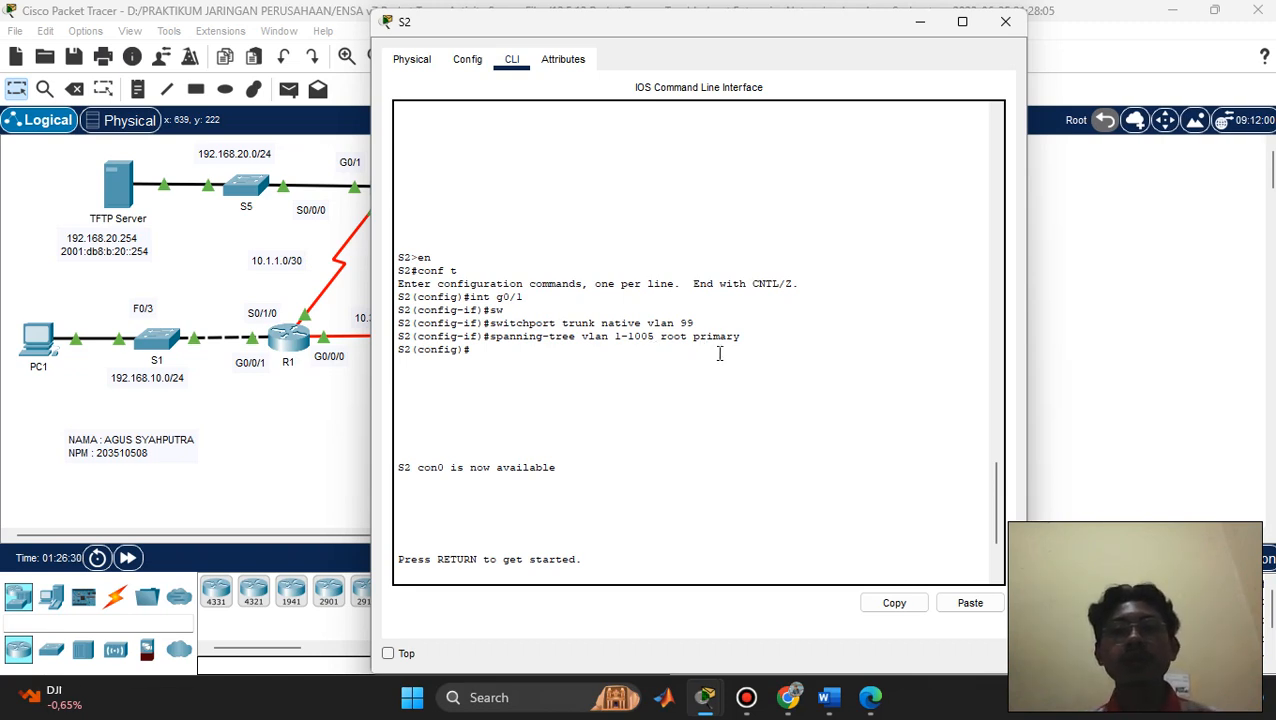
click(921, 22)
Review R3's latest CLI commands covering the OSPF passive interfaces, the LAN40 and LAN50 DHCP pools and the G0/1/0 OSPF cost
click(496, 336)
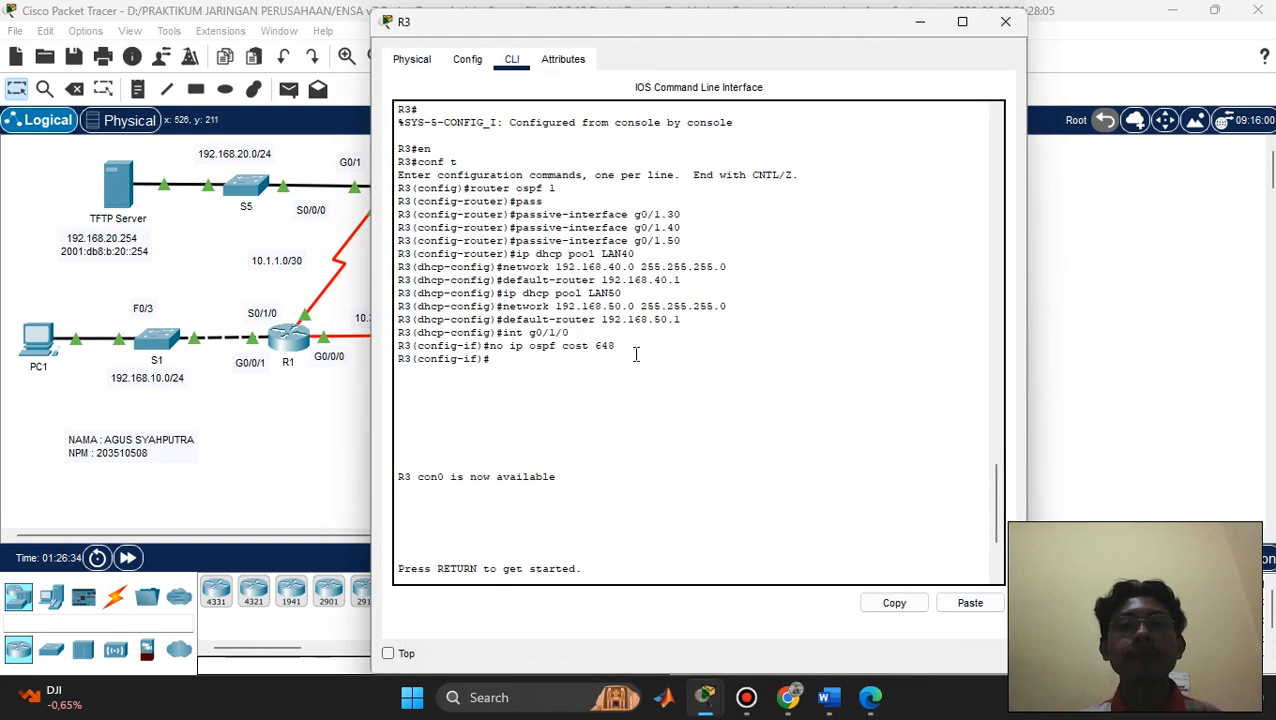
scroll(636, 354, up, 3)
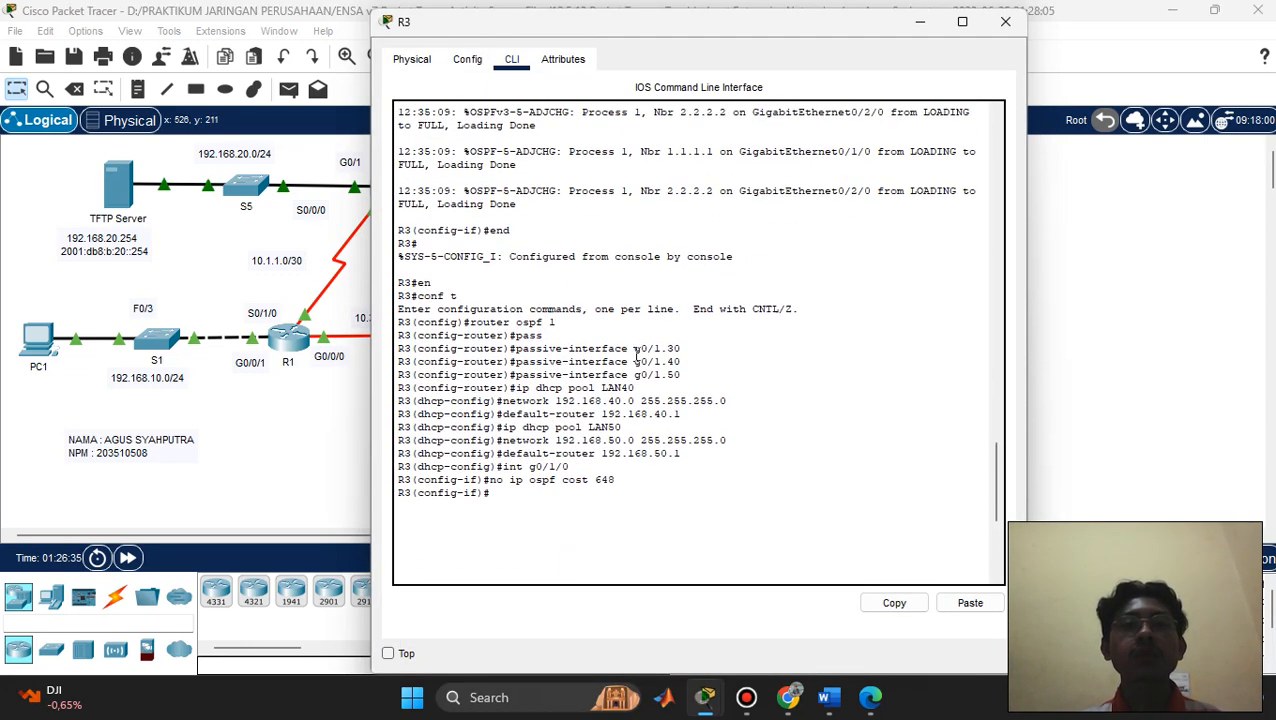
scroll(636, 354, down, 2)
scroll(502, 258, down, 2)
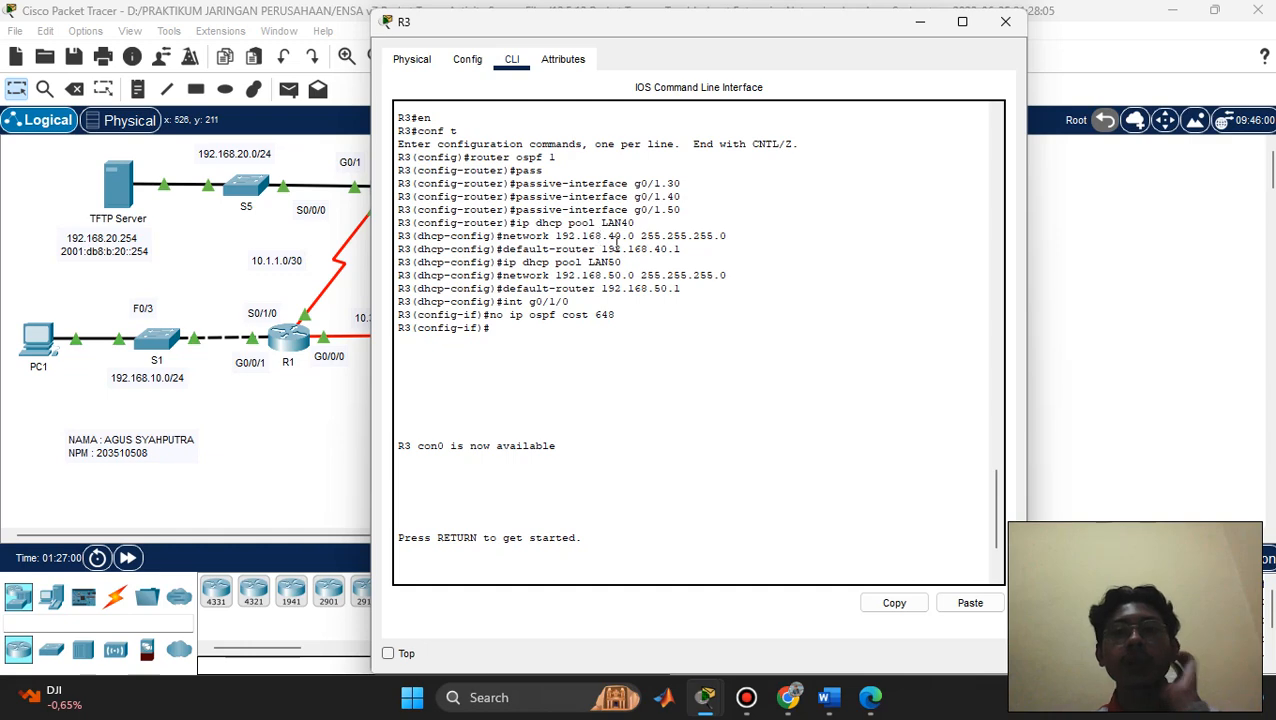
scroll(600, 250, down, 3)
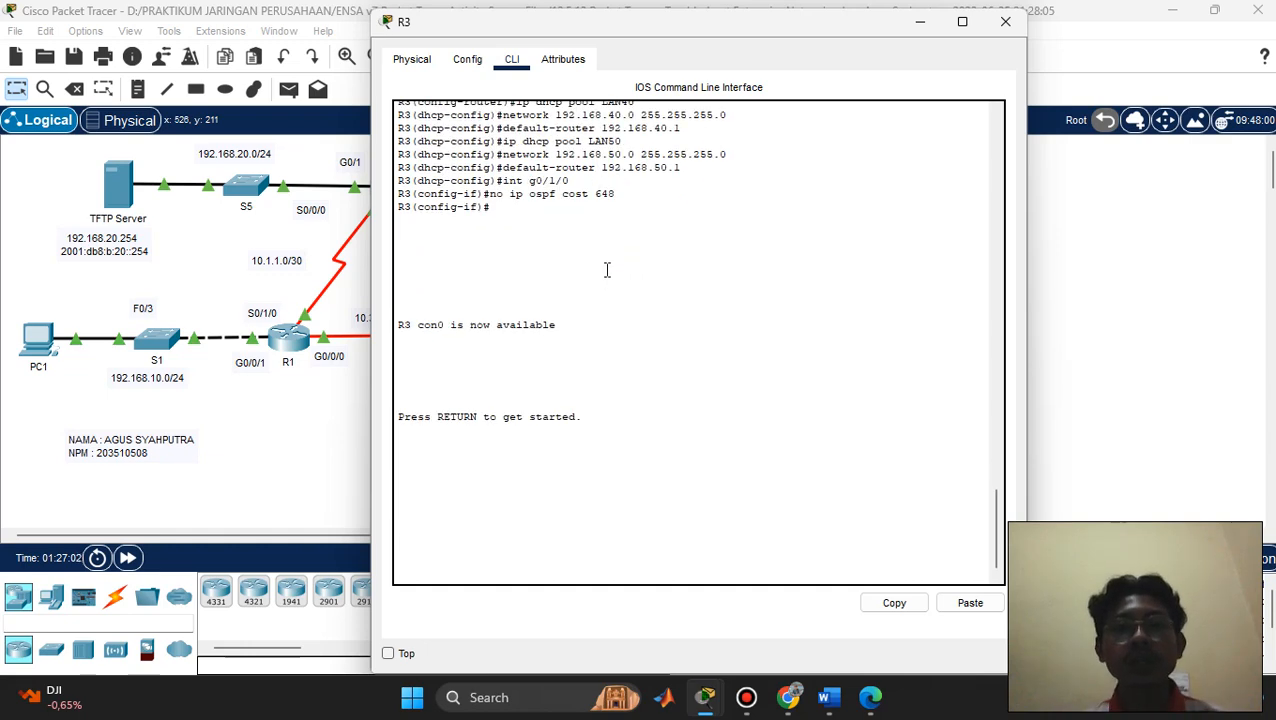
scroll(606, 270, up, 3)
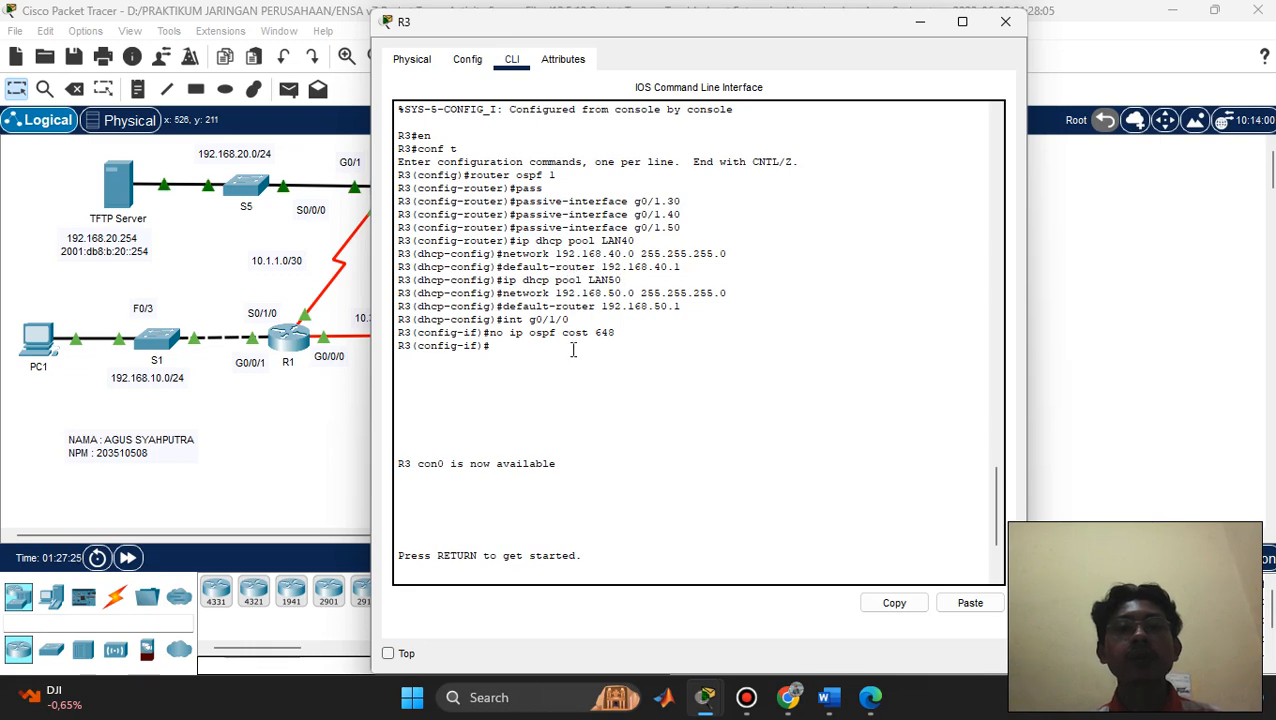
scroll(574, 347, down, 2)
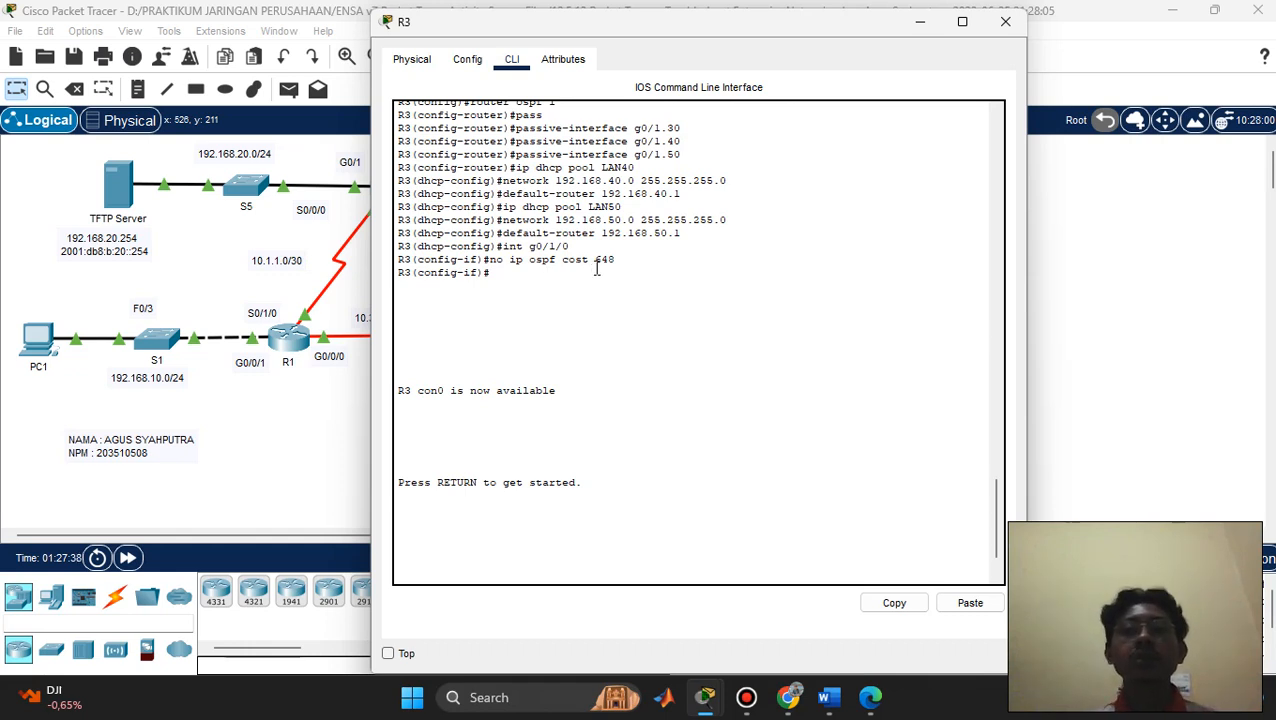
Review R2's CLI history for default-information originate under OSPF 1 and IPv6 OSPF 1, and ip nat inside on S0/0/0
click(919, 22)
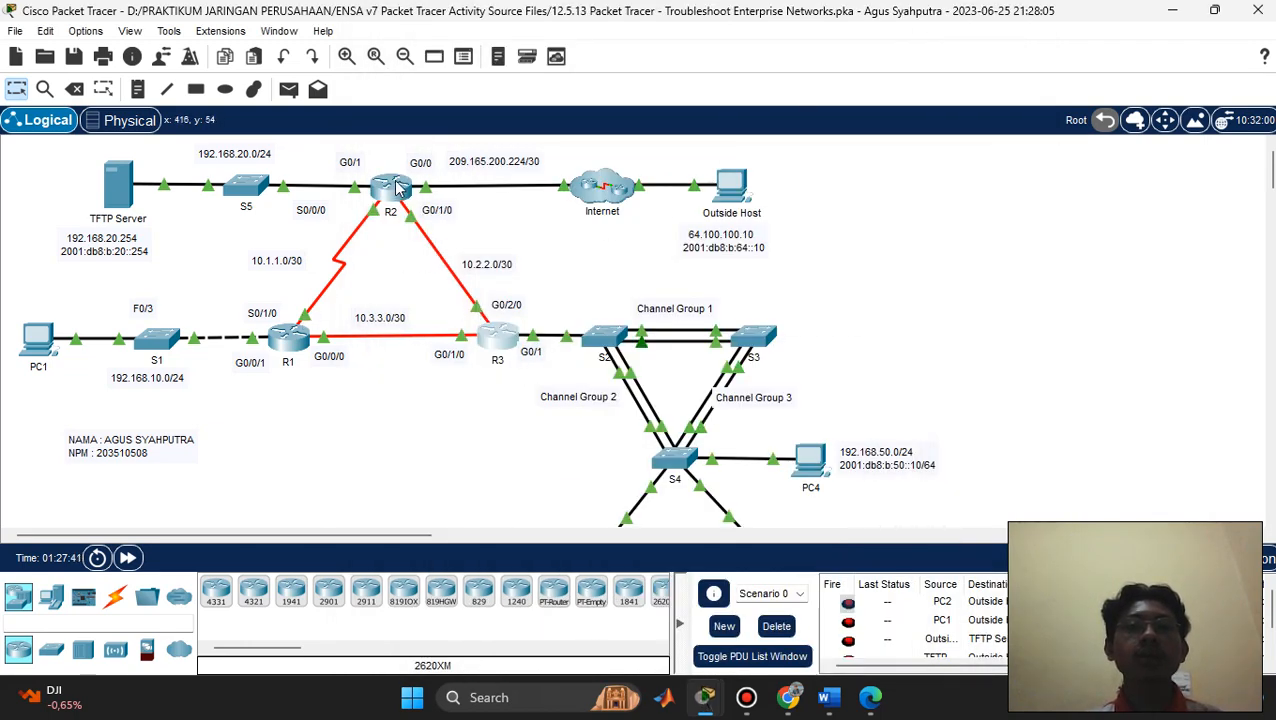
drag(398, 192, 406, 222)
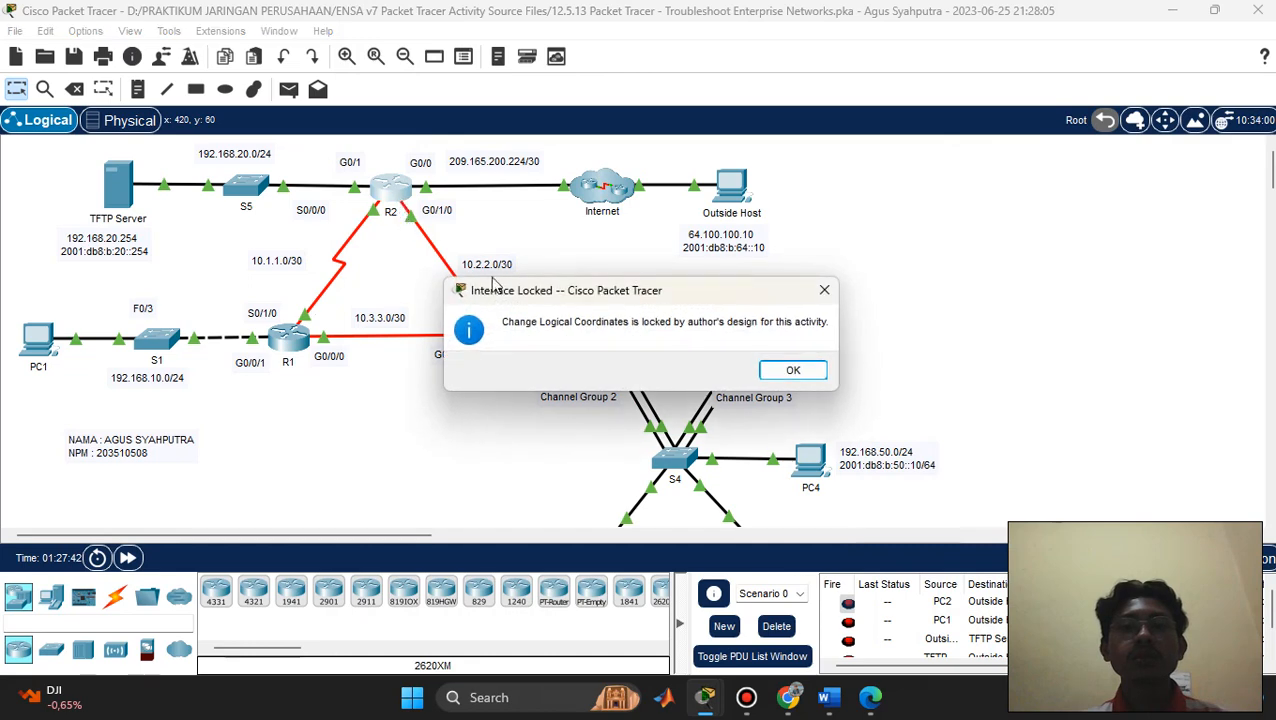
key(Return)
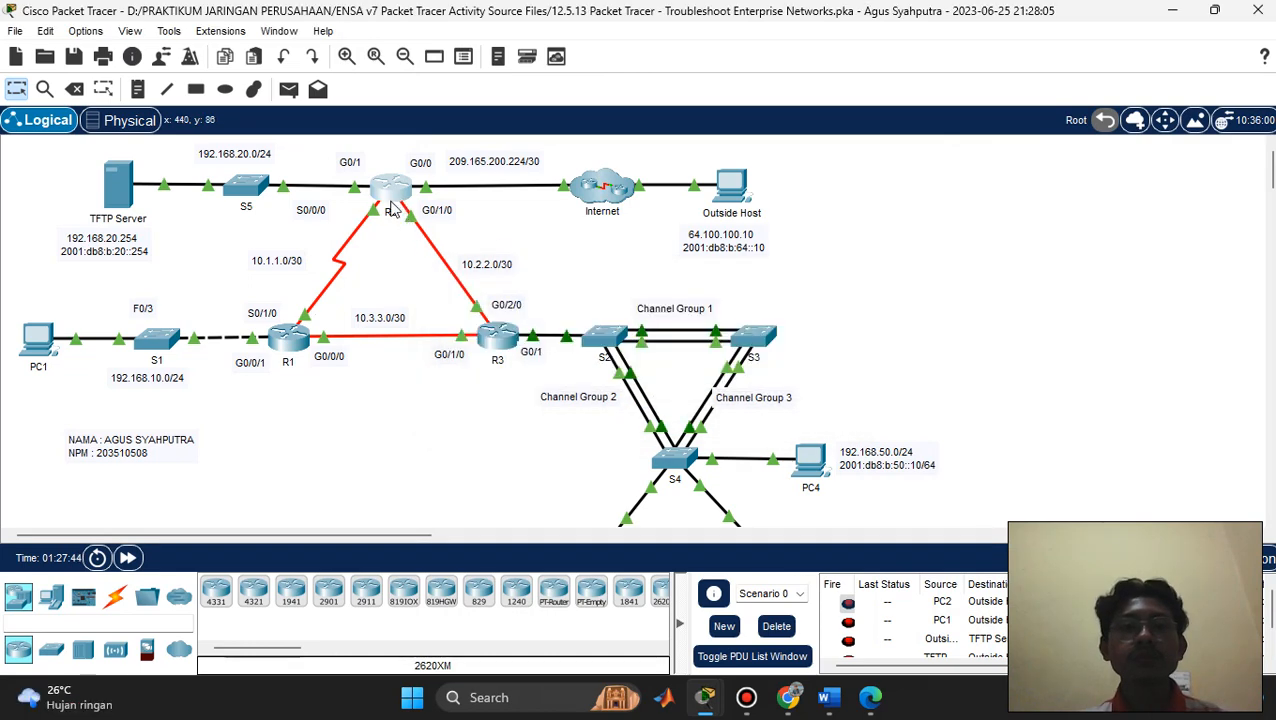
click(396, 204)
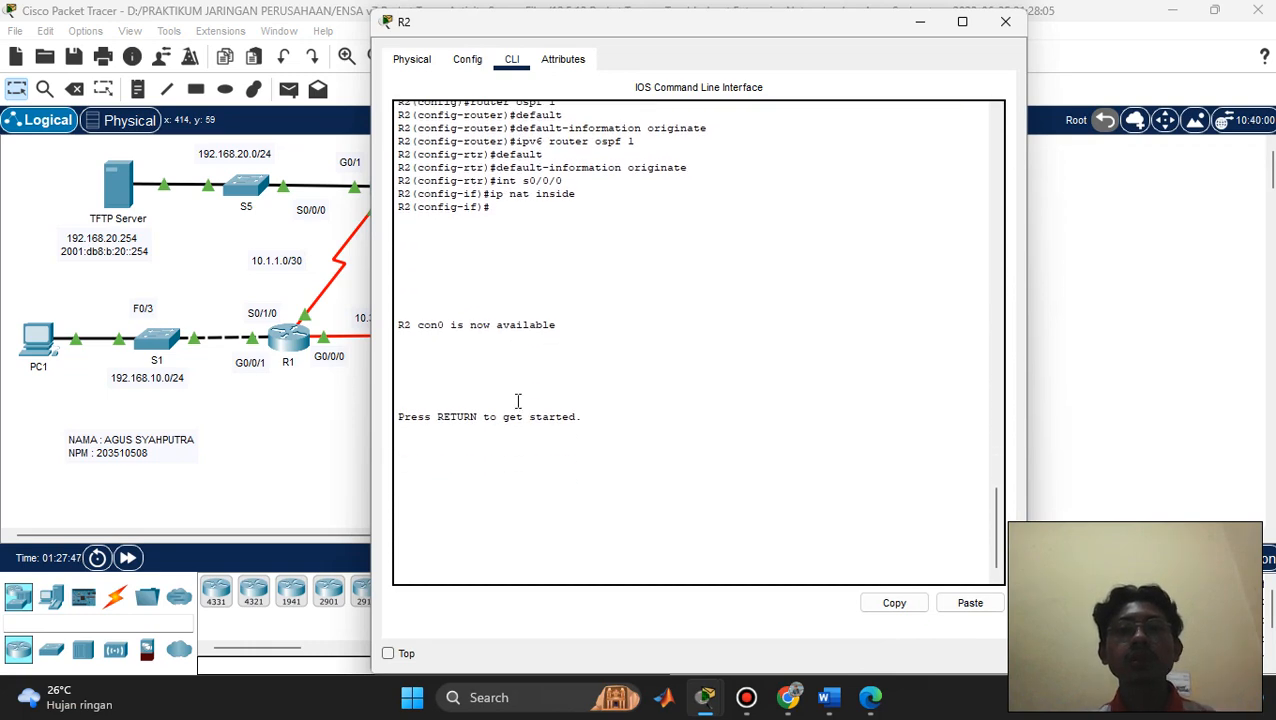
scroll(517, 401, up, 5)
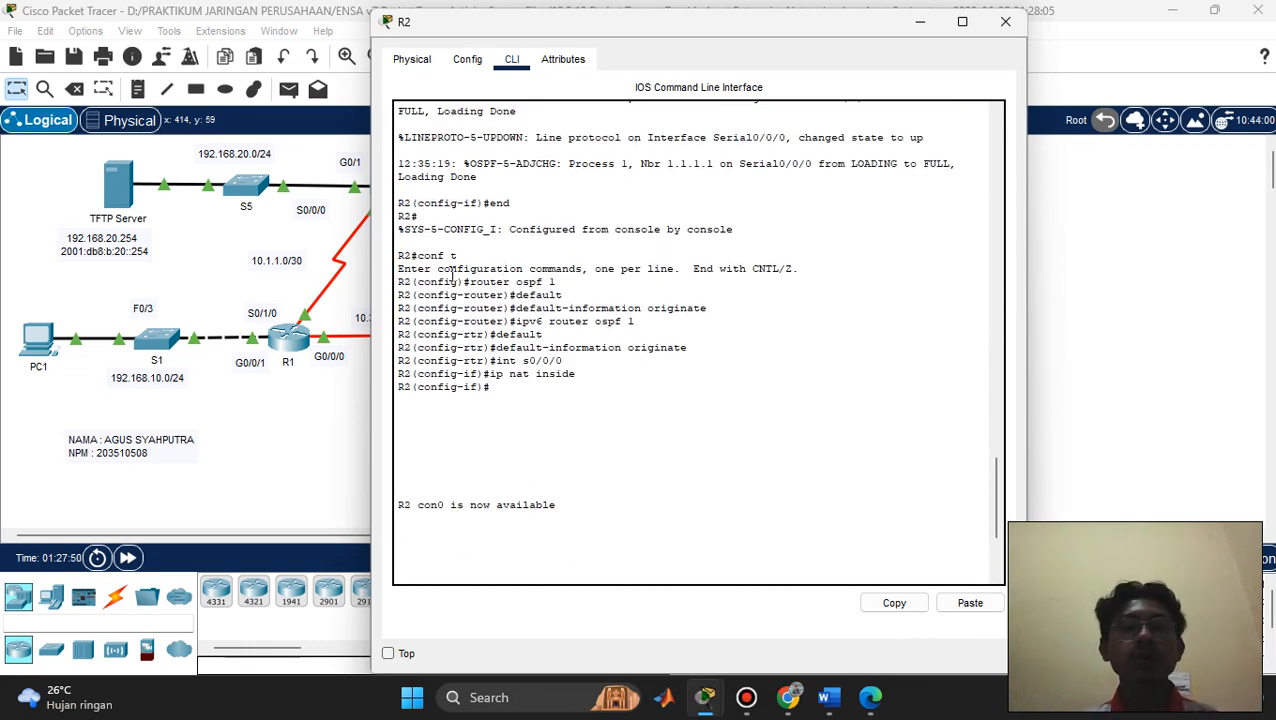
scroll(526, 300, down, 2)
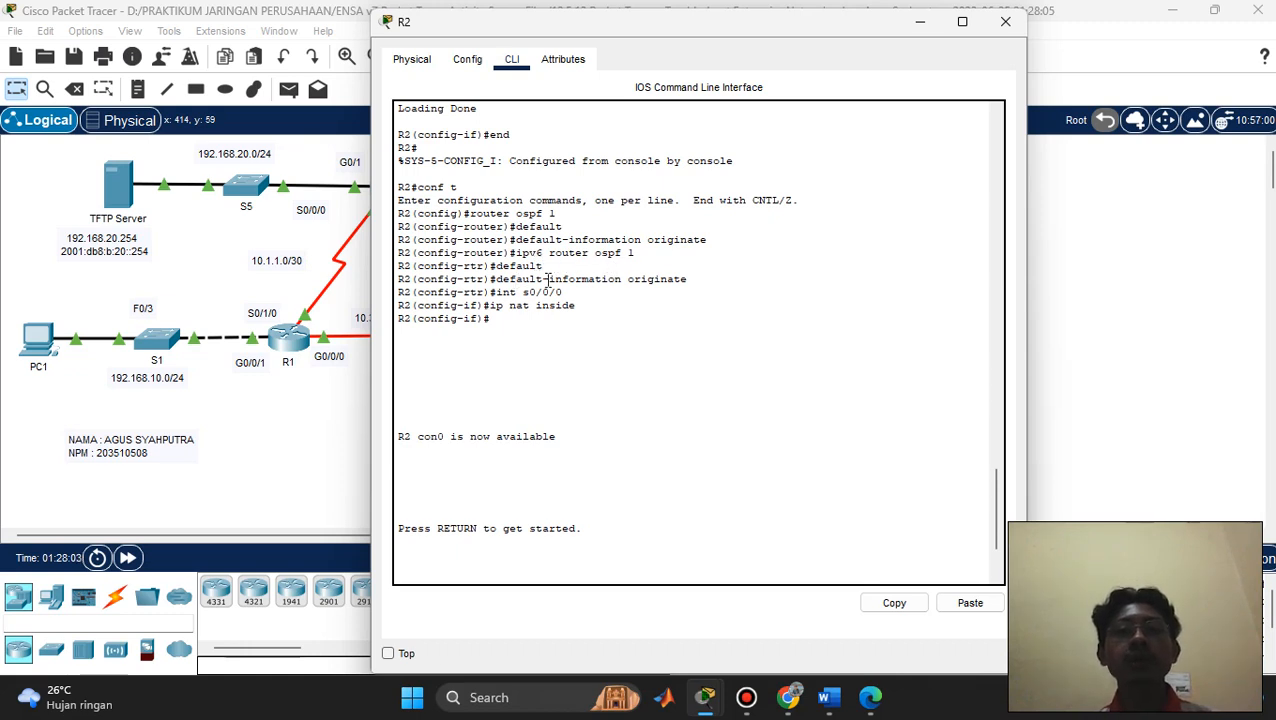
scroll(590, 282, down, 2)
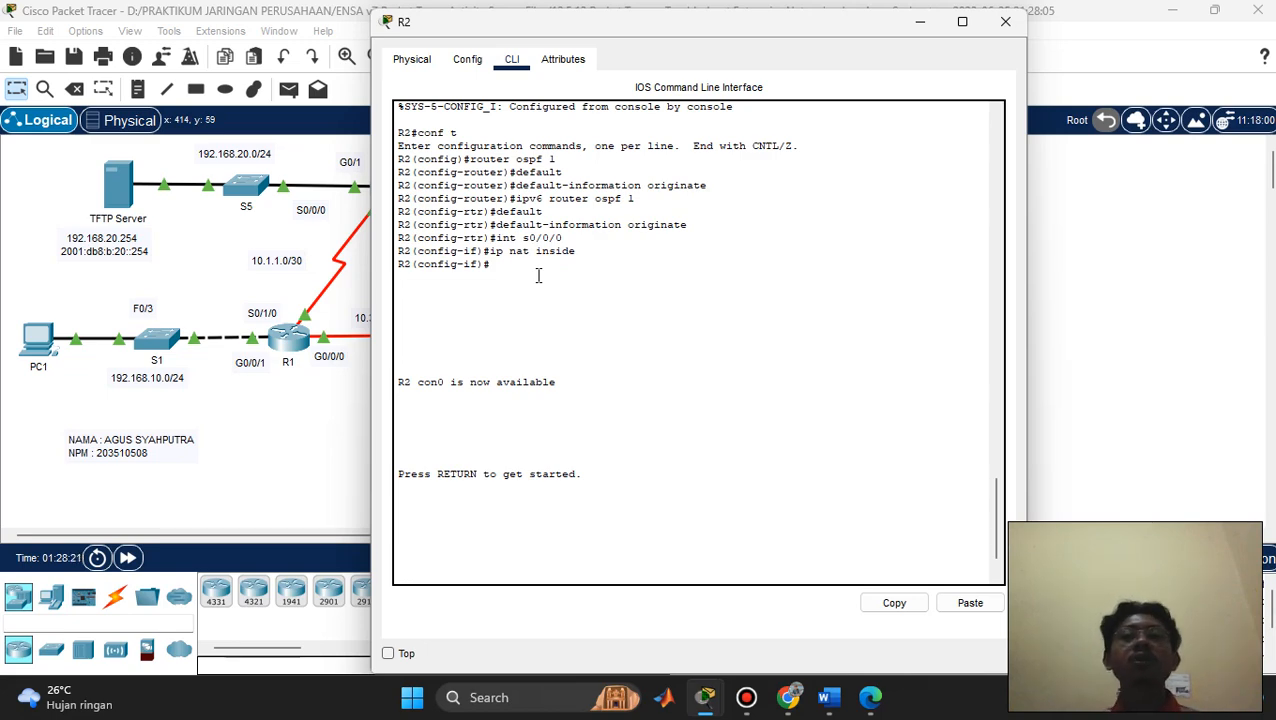
scroll(538, 345, down, 2)
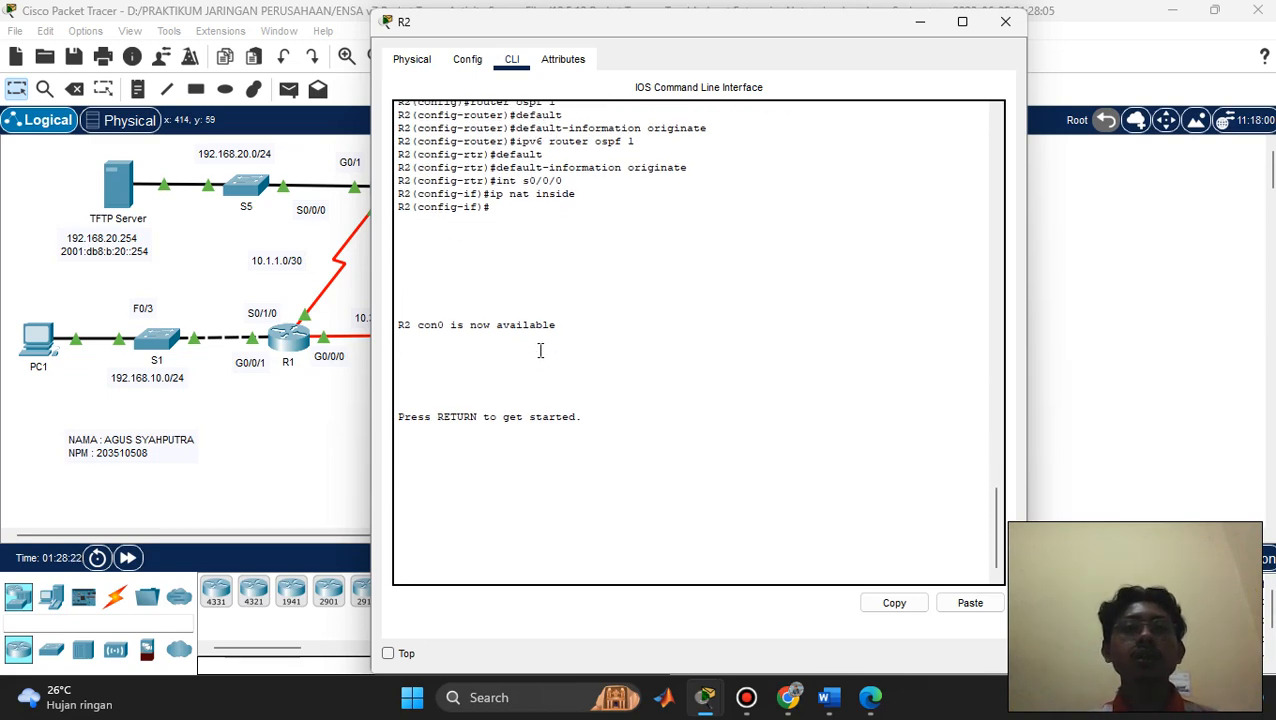
click(922, 25)
Review R1's CLI history for the command on interface G0/0/0 that removes the OSPF cost of 648
click(286, 341)
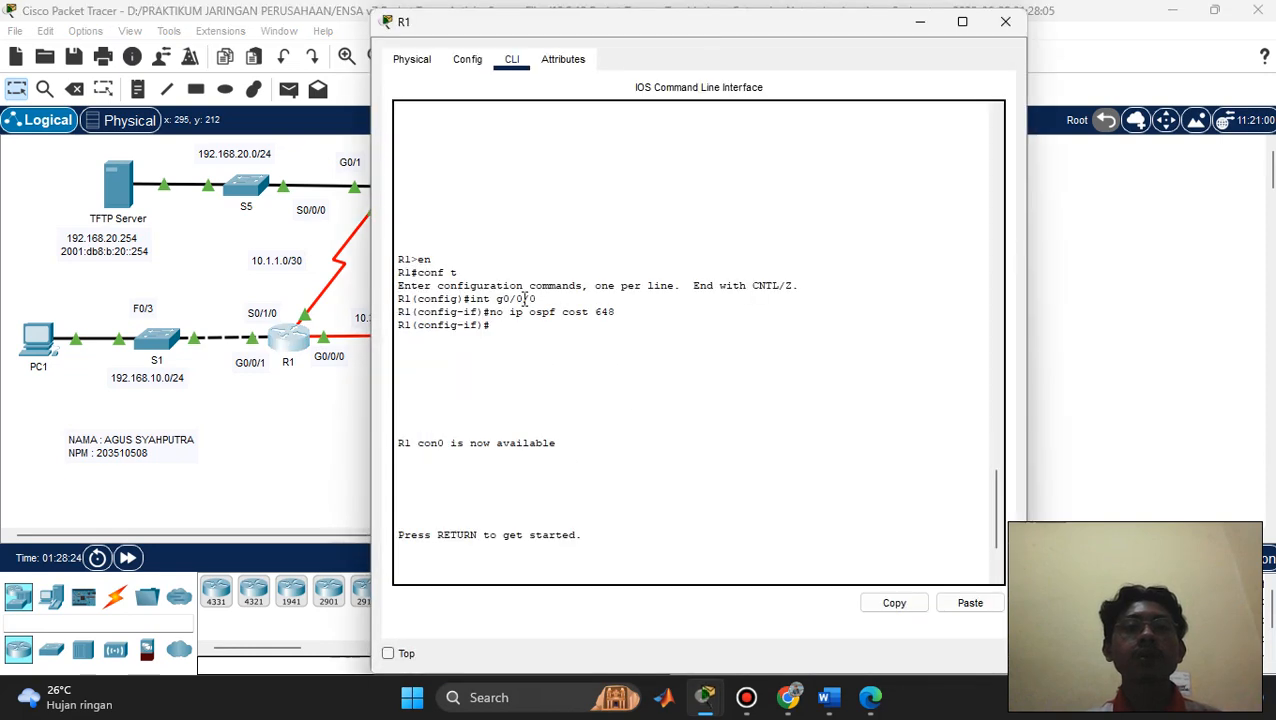
scroll(690, 334, down, 3)
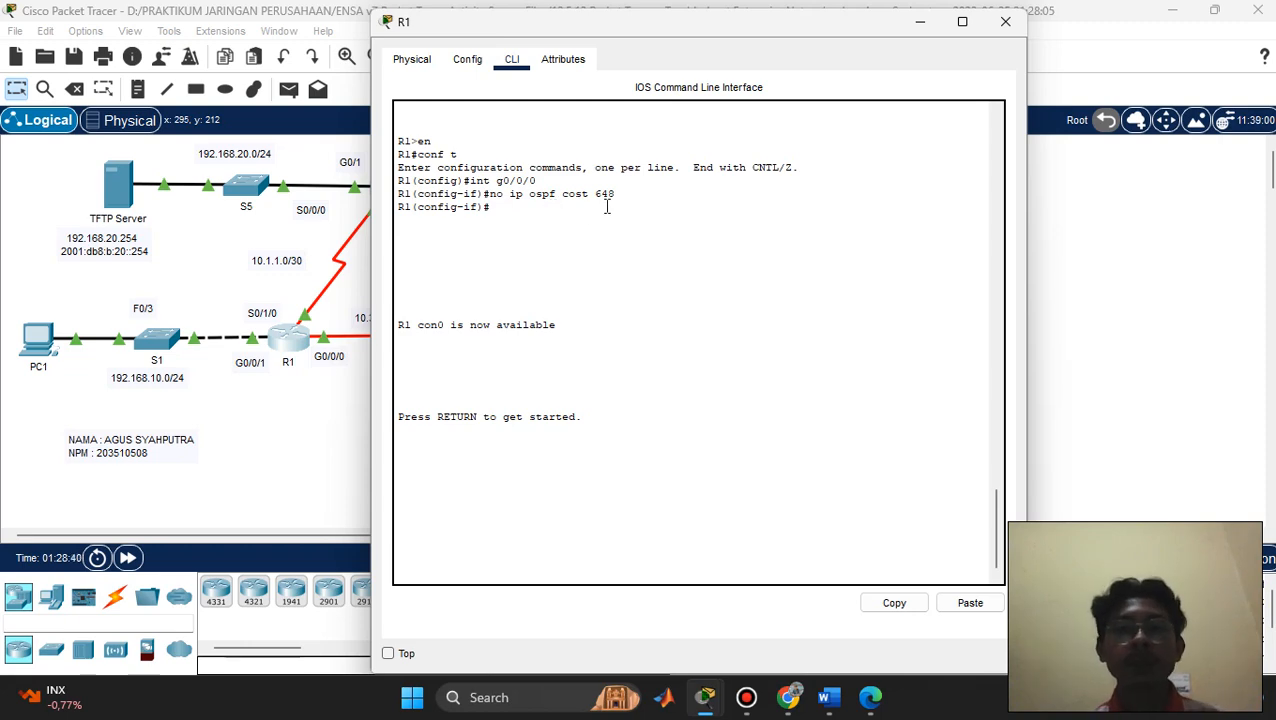
click(924, 26)
Check PC1's ipconfig output and its ping to the outside host 64.100.100.10 in the Command Prompt
scroll(731, 268, down, 5)
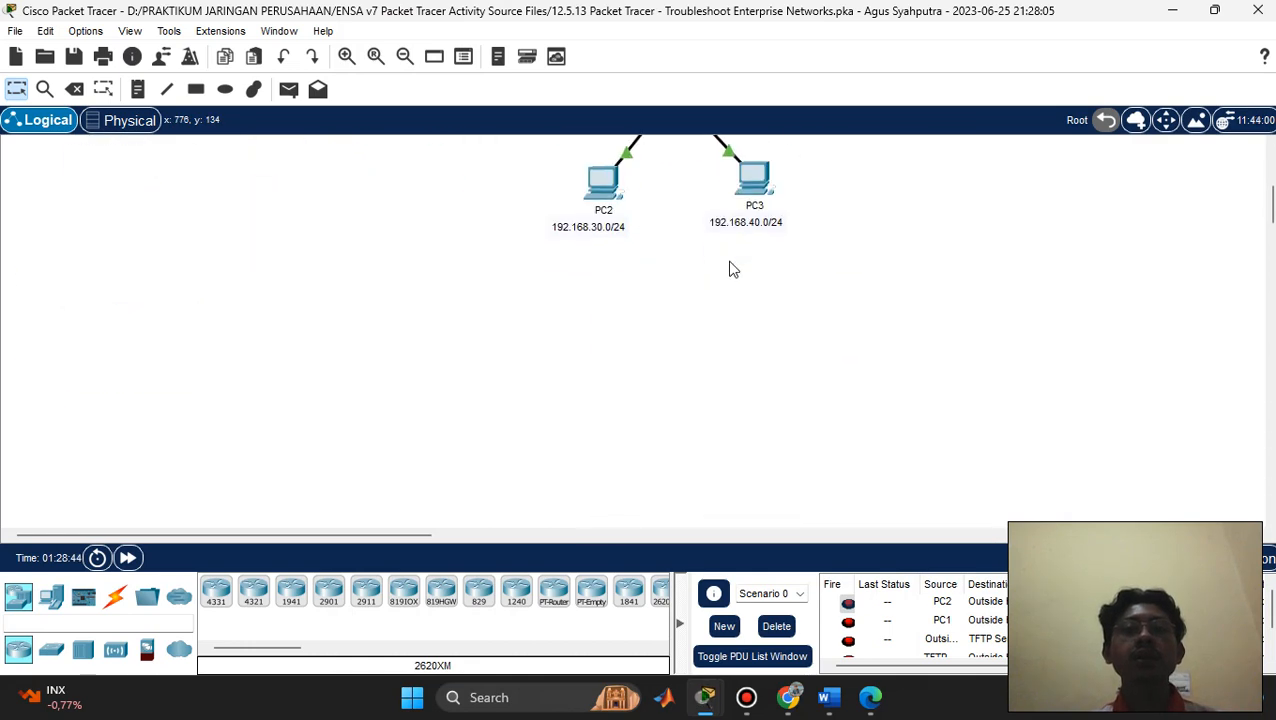
scroll(731, 268, up, 5)
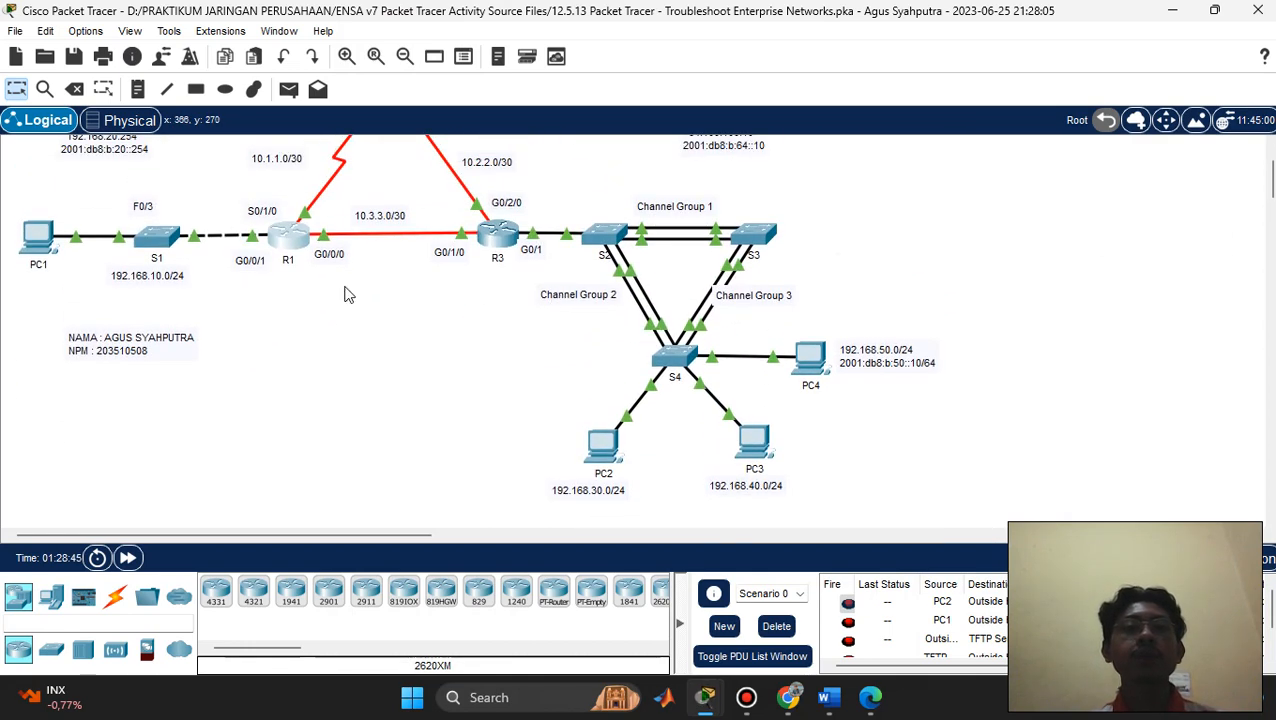
scroll(345, 294, up, 2)
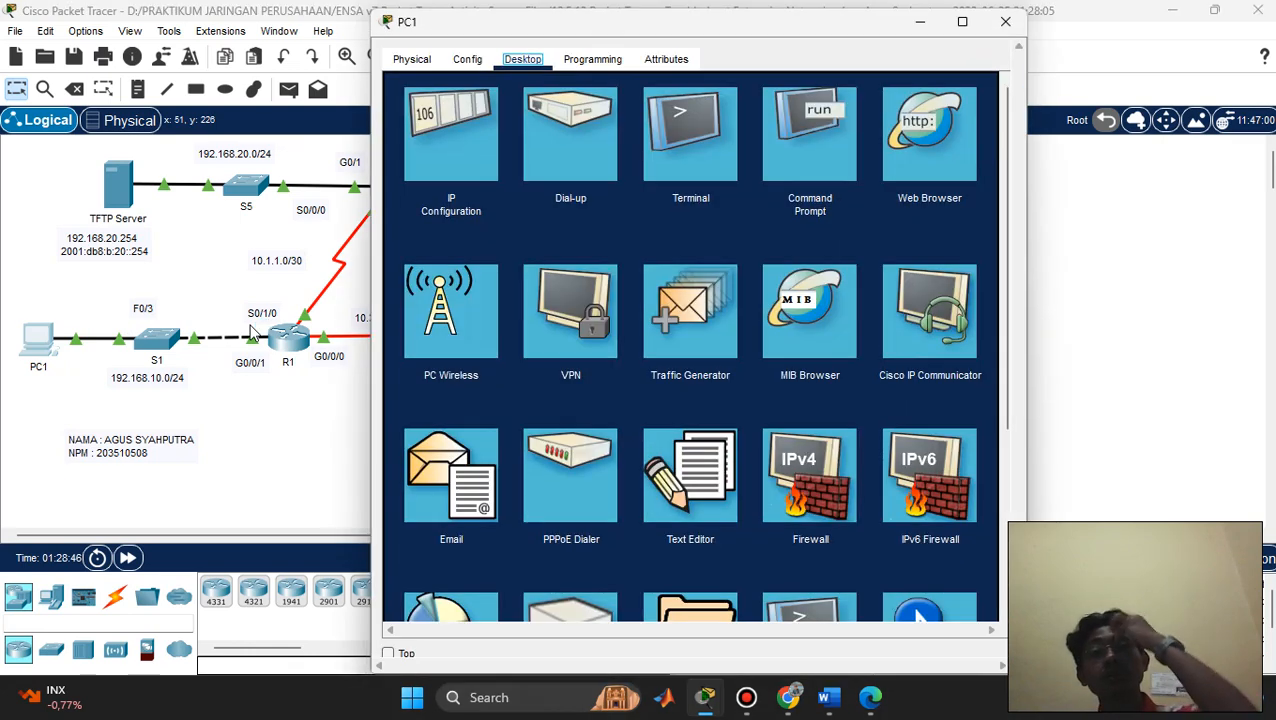
click(812, 133)
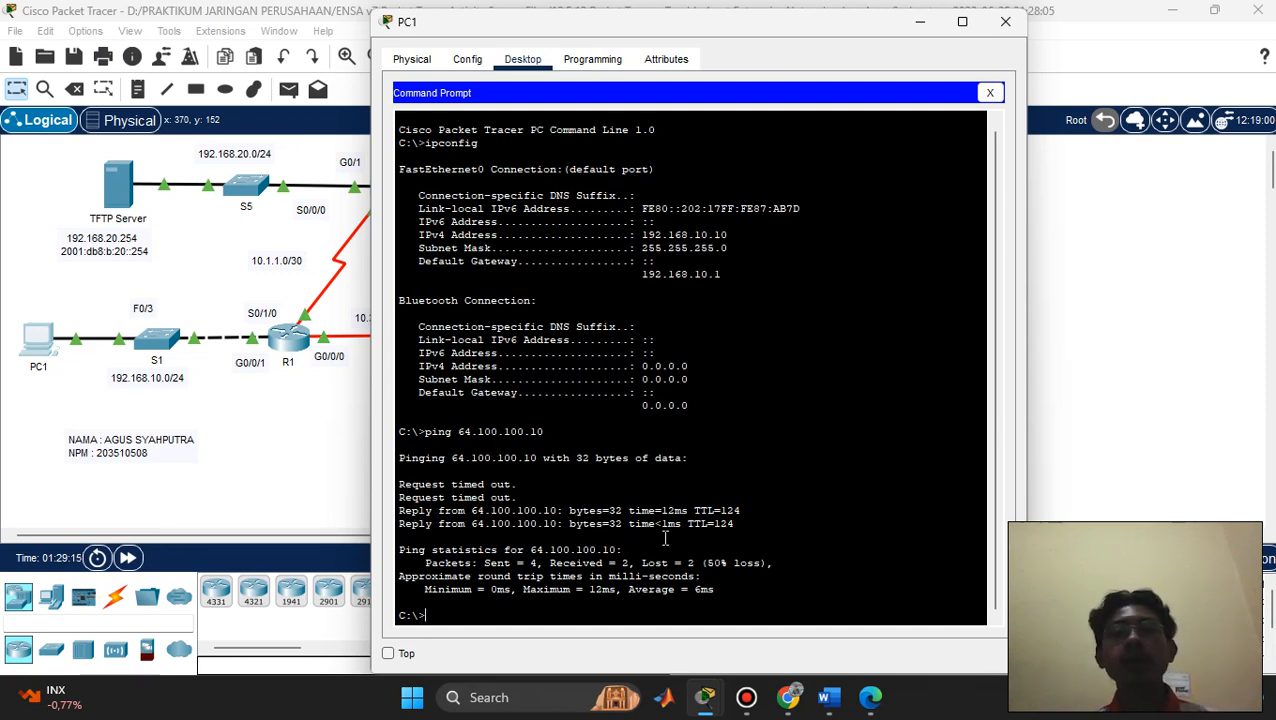
click(920, 24)
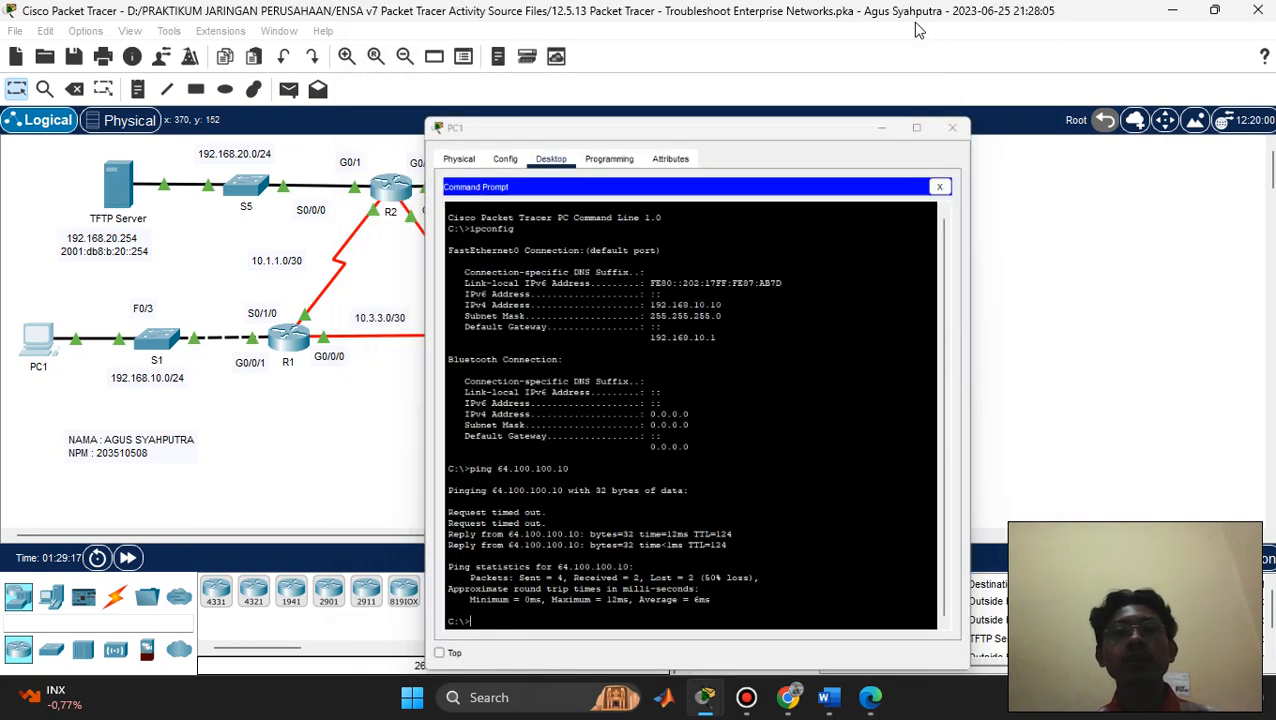
Check PC2's IP configuration, then its ipconfig output and ping to 64.100.100.10 in the Command Prompt
scroll(800, 400, down, 3)
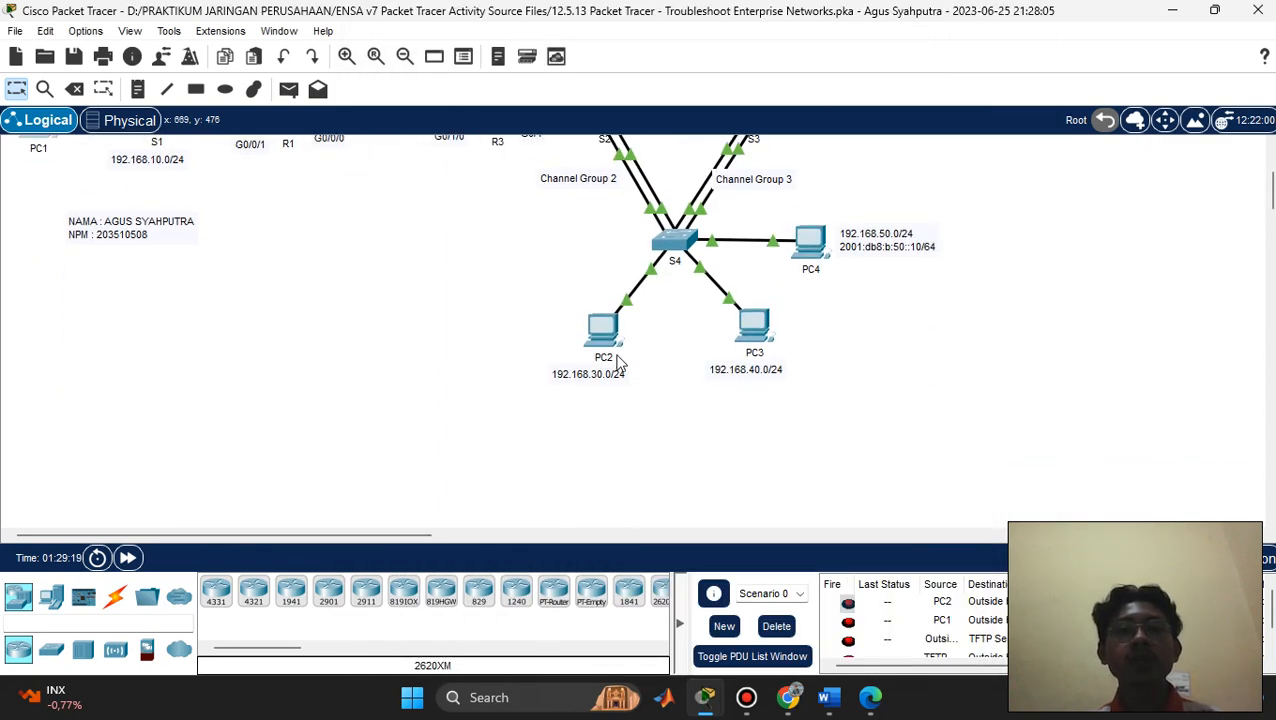
click(602, 330)
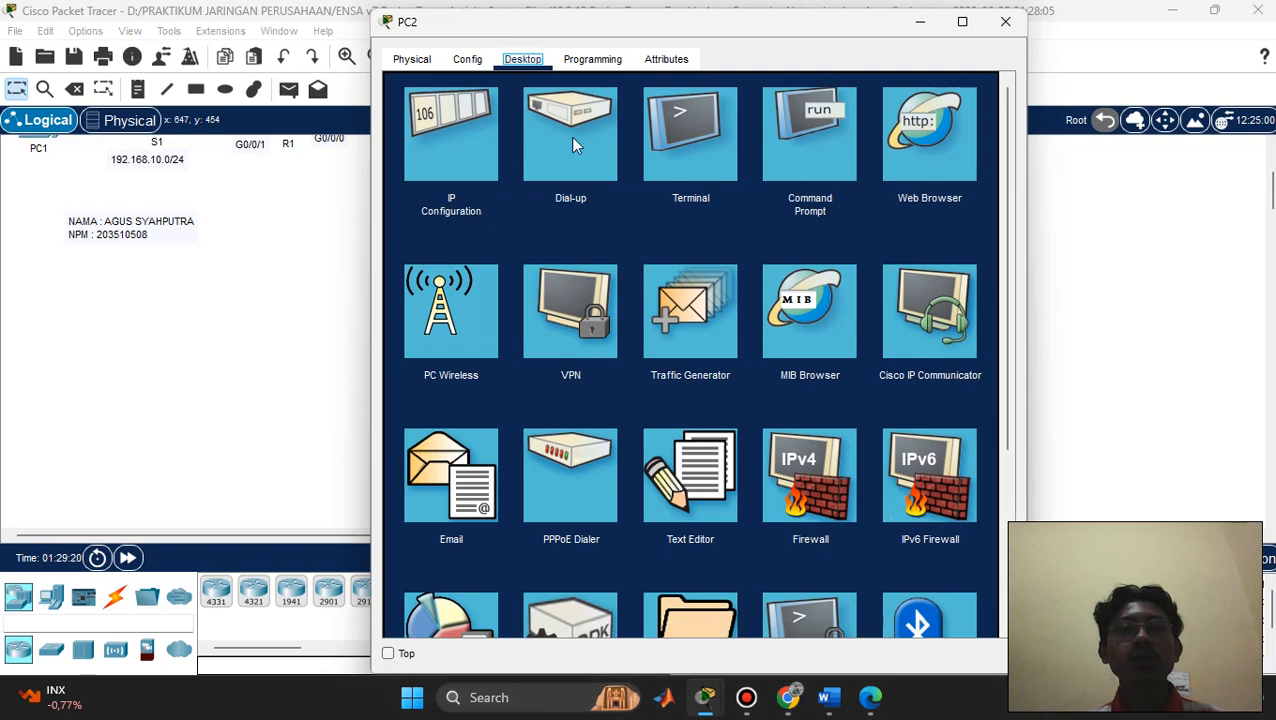
click(473, 134)
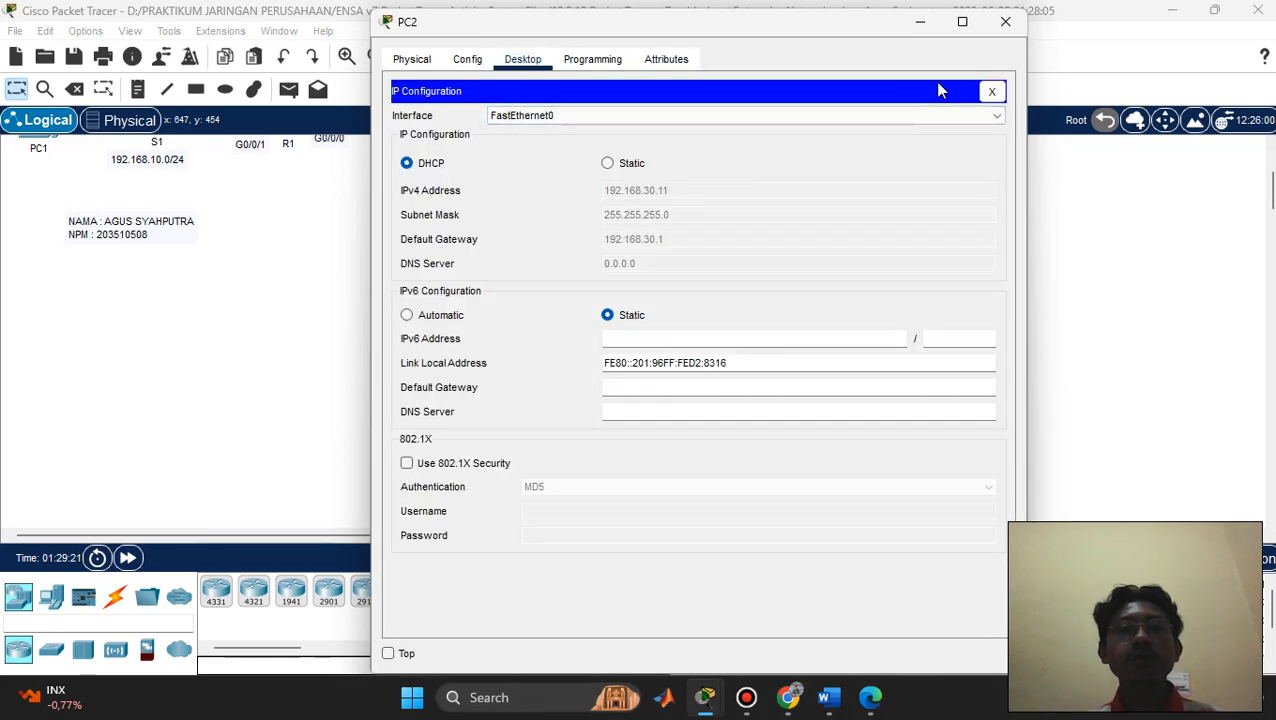
click(991, 92)
click(836, 140)
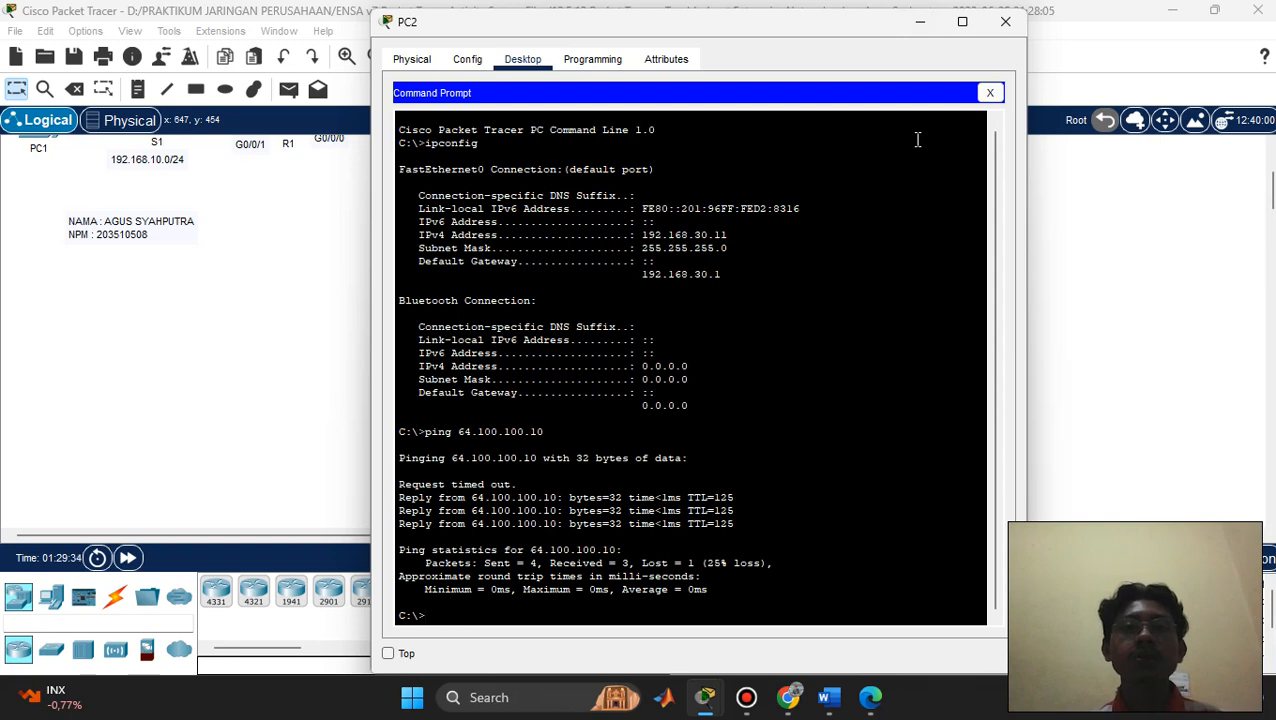
click(922, 24)
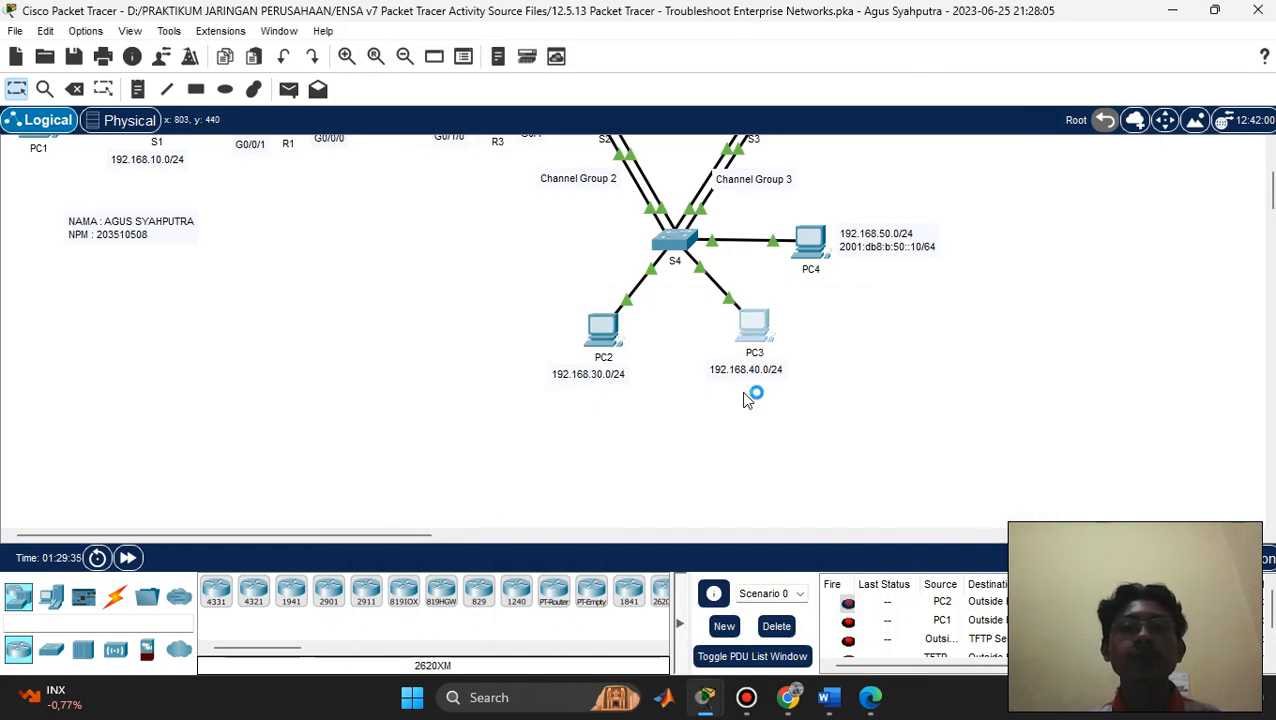
Check PC3's ipconfig output and its ping to 64.100.100.10 in the Command Prompt
click(754, 325)
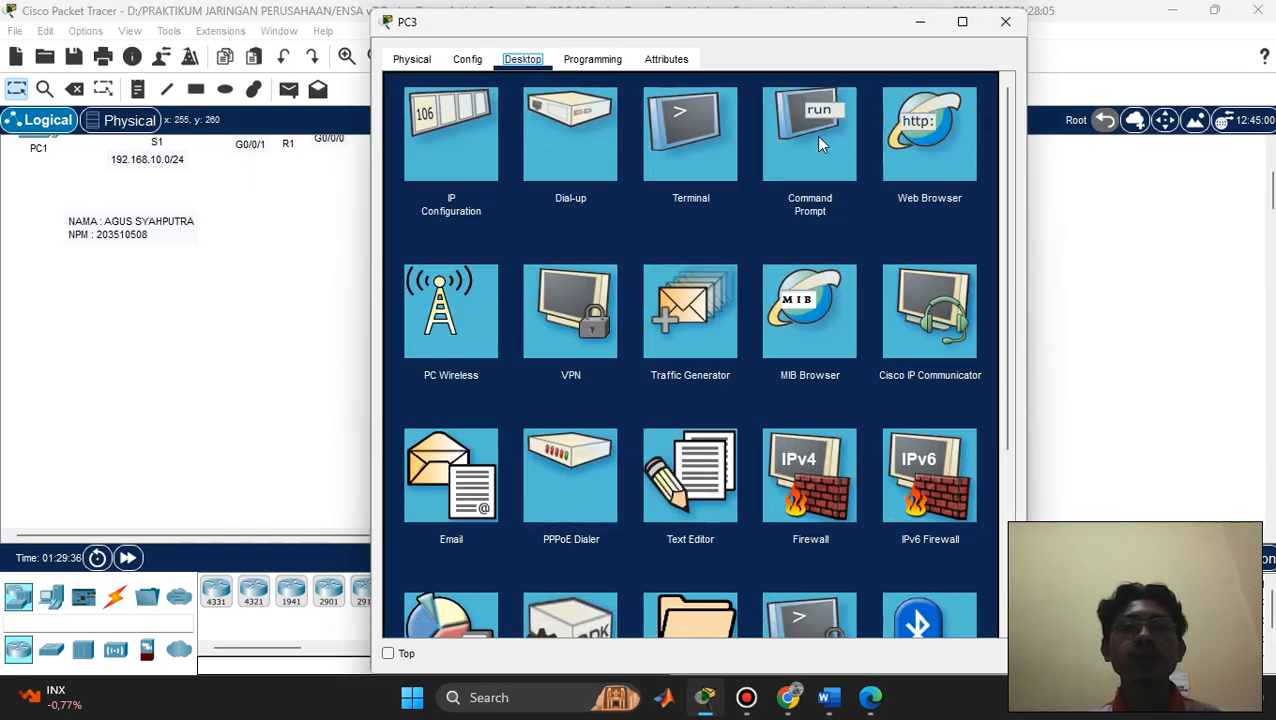
click(816, 140)
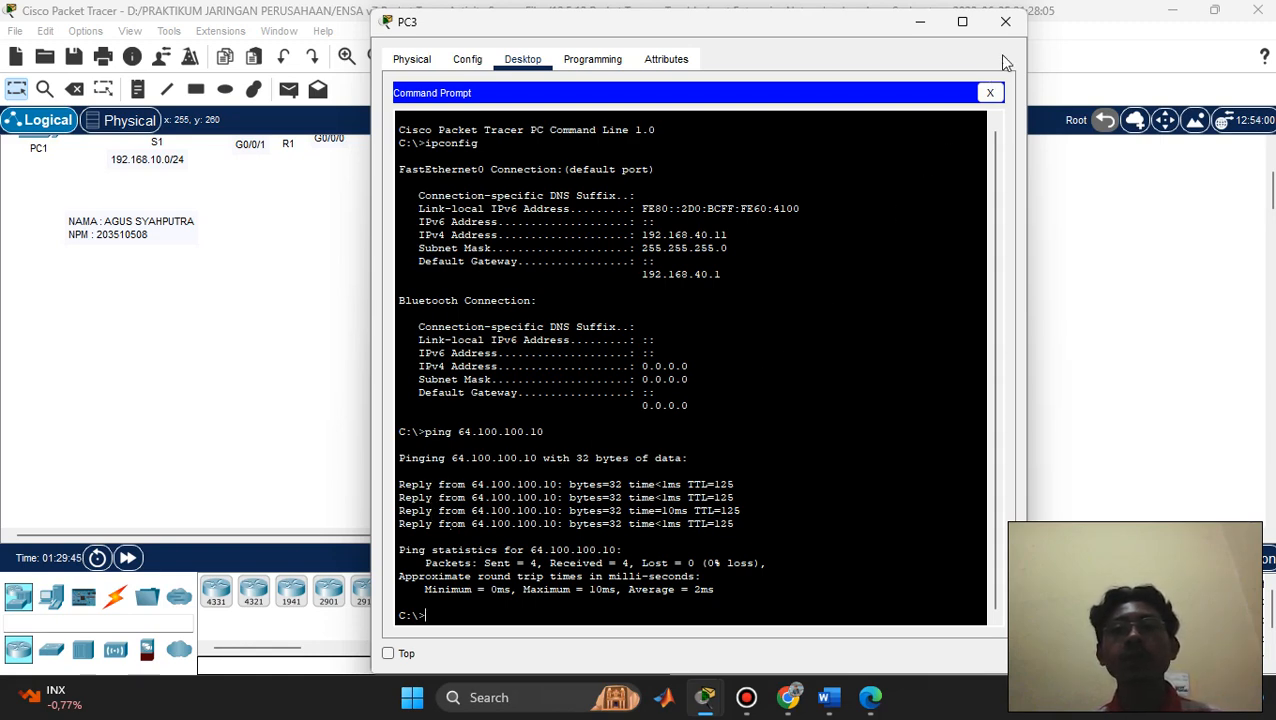
click(930, 24)
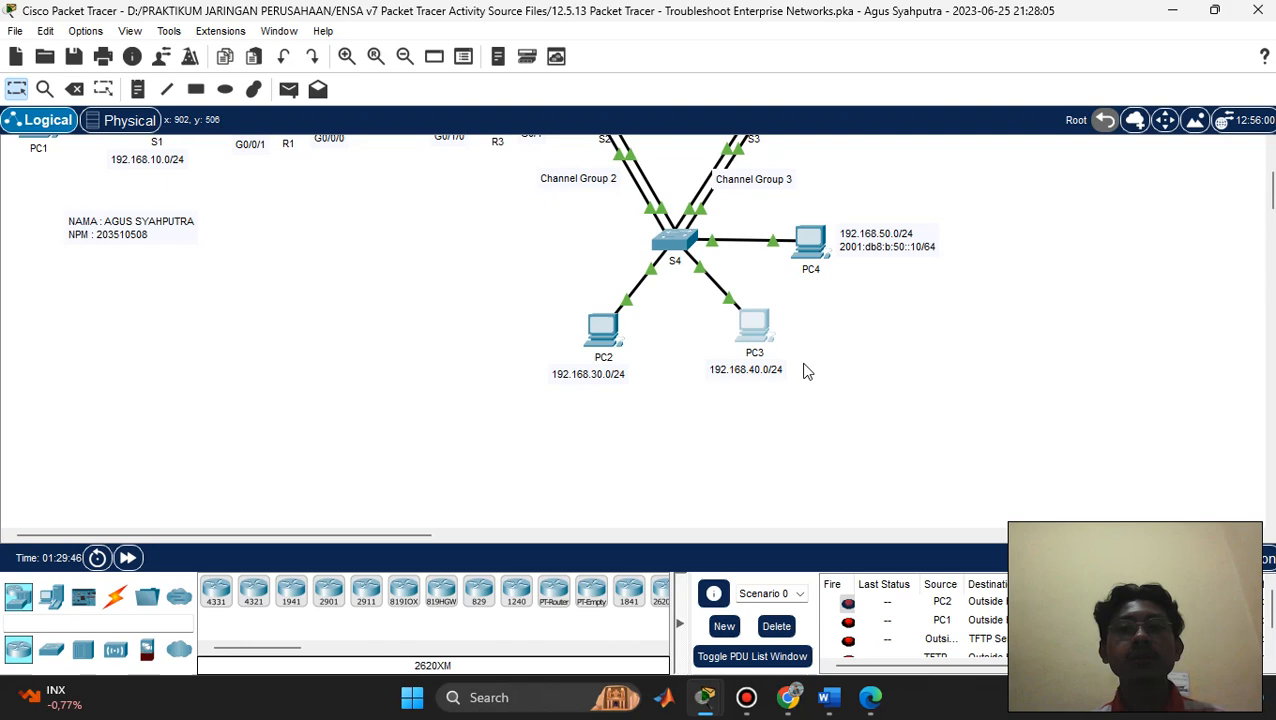
Check PC4's ipconfig output and its ping to 64.100.100.10 in the Command Prompt
click(815, 245)
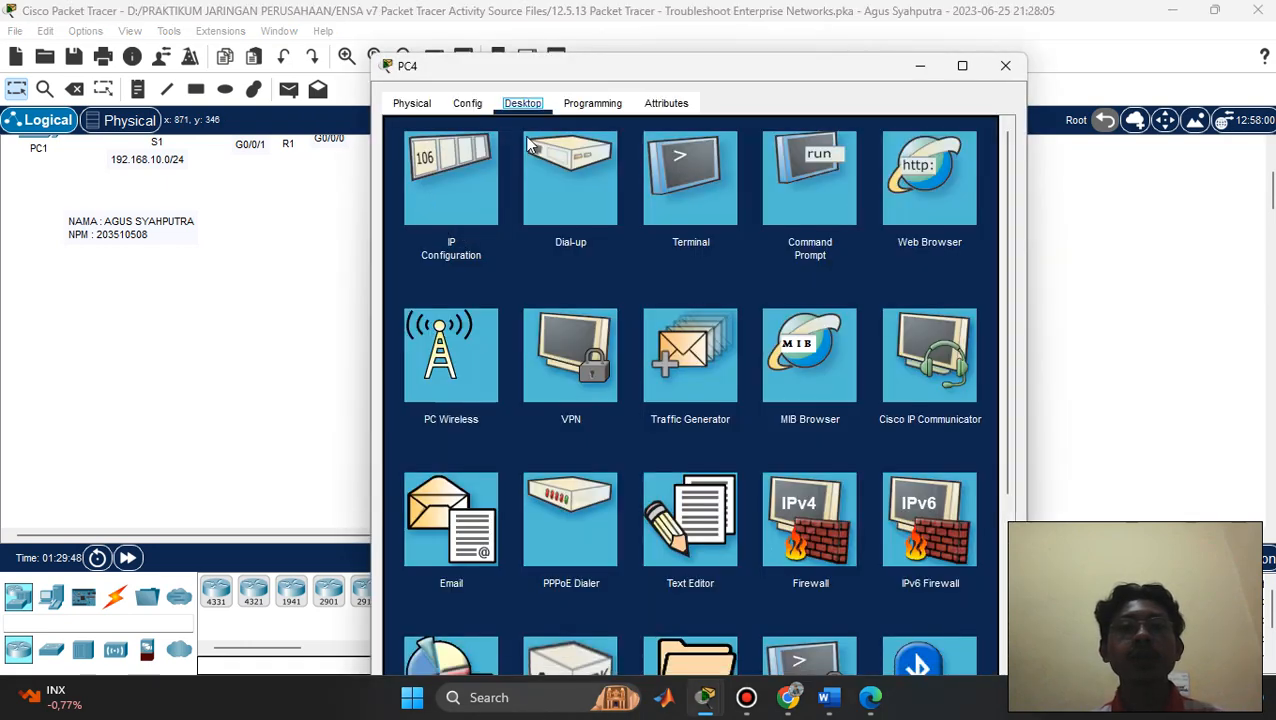
click(812, 185)
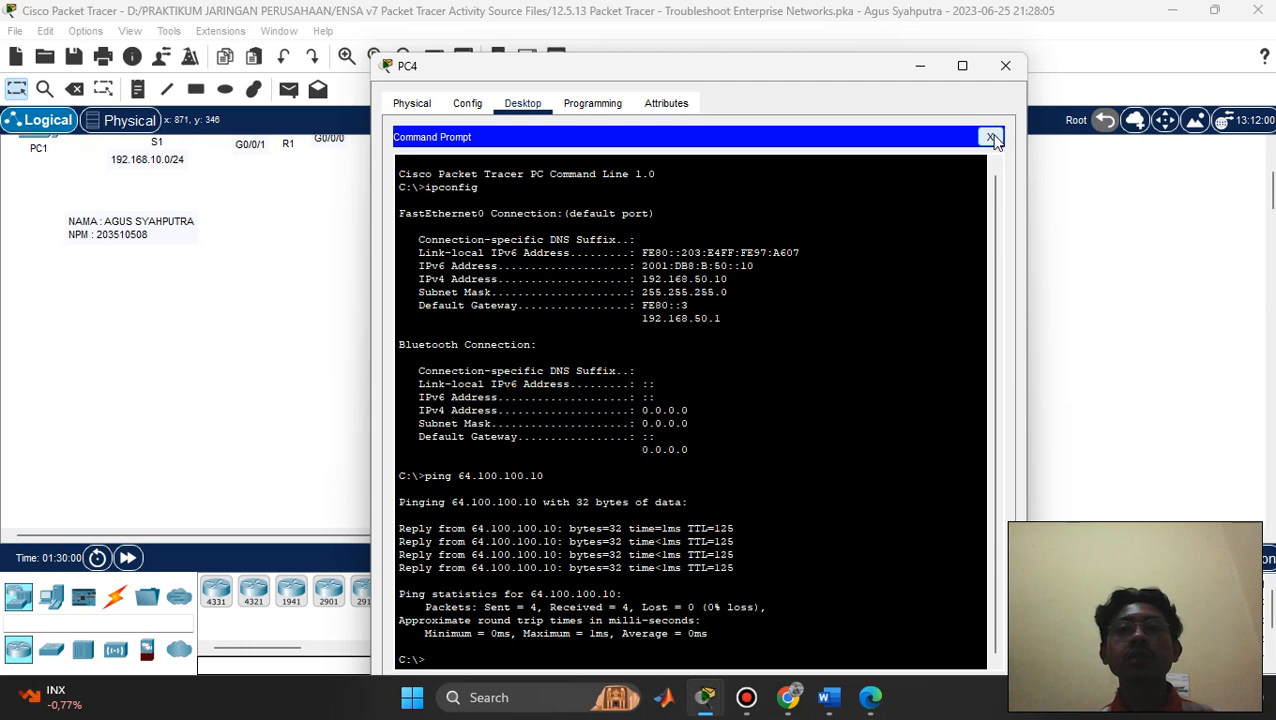
click(926, 73)
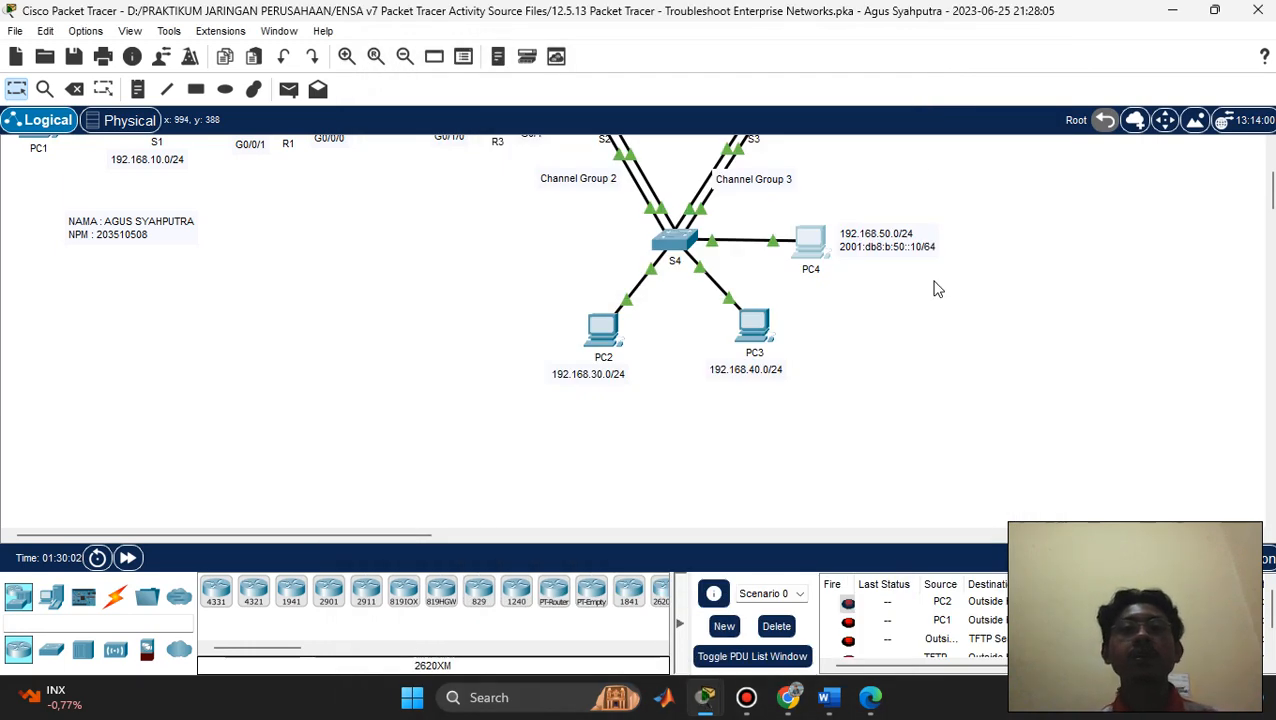
scroll(937, 289, up, 8)
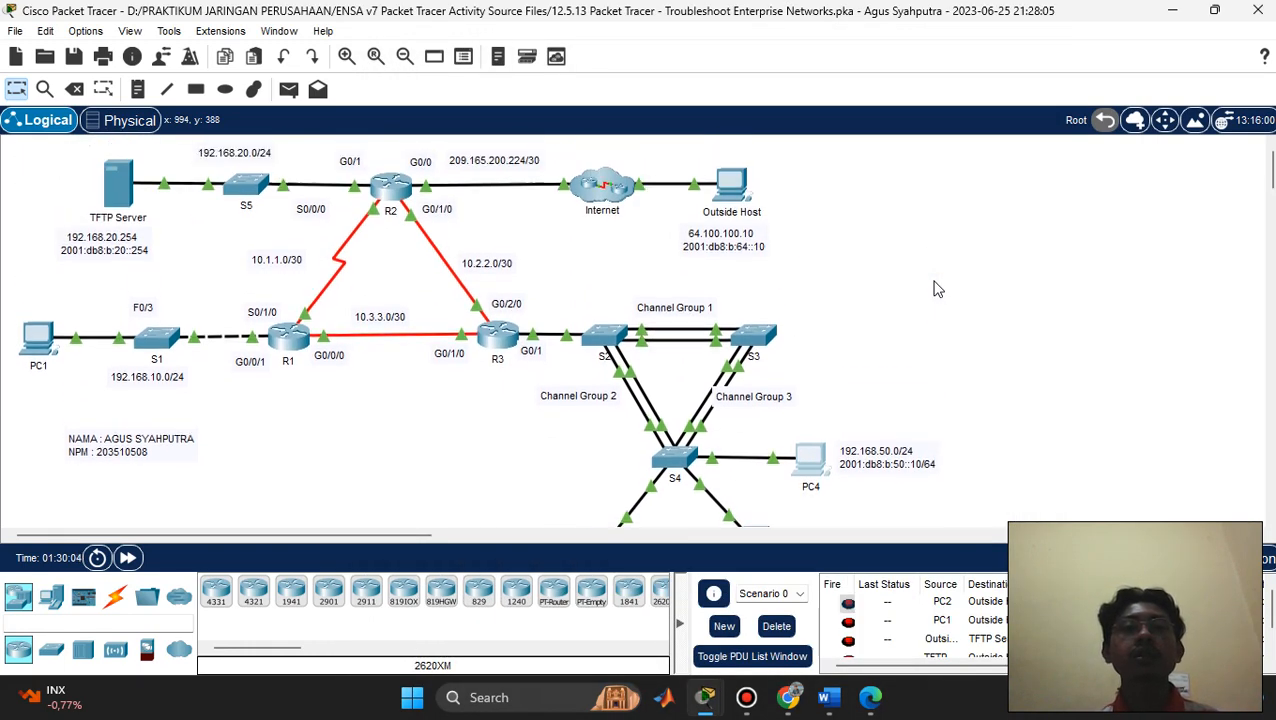